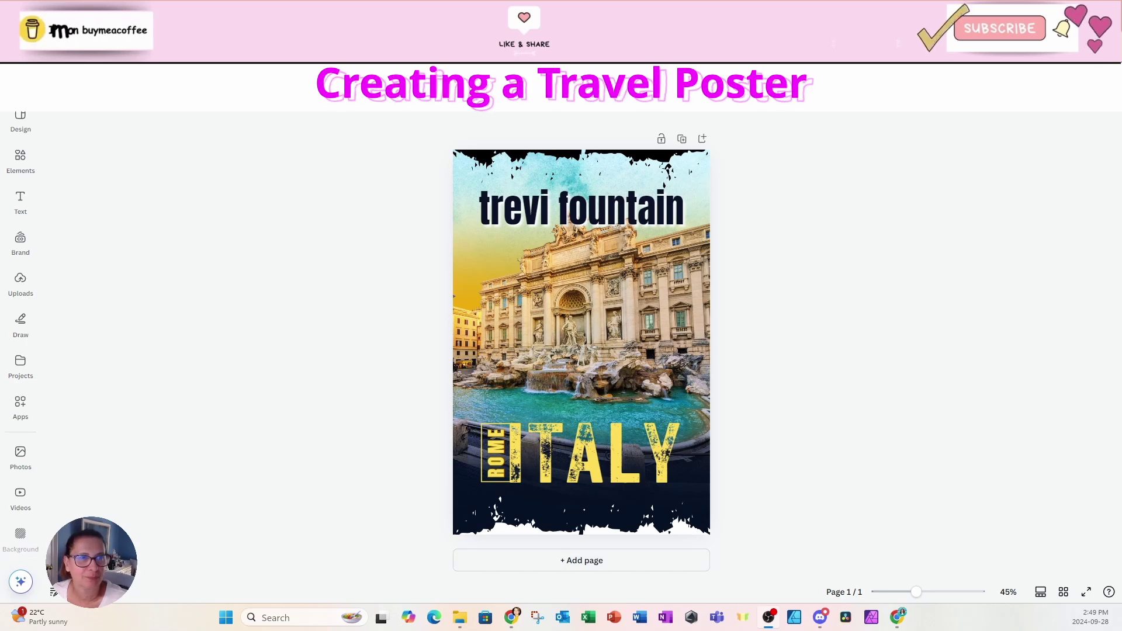
Clear the page and add a 'trevi fountain' stock photo from Elements.
{"action": "key", "text": "ctrl+a"}
{"action": "key", "text": "Delete"}
{"action": "left_click", "coordinate": [20, 158]}
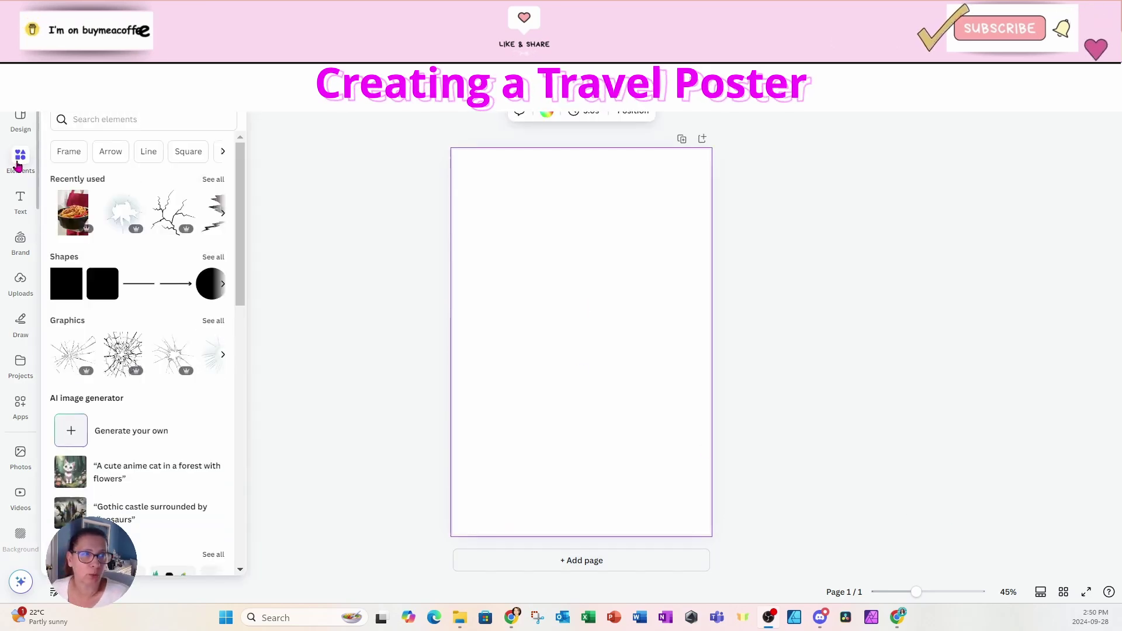
{"action": "left_click", "coordinate": [112, 119]}
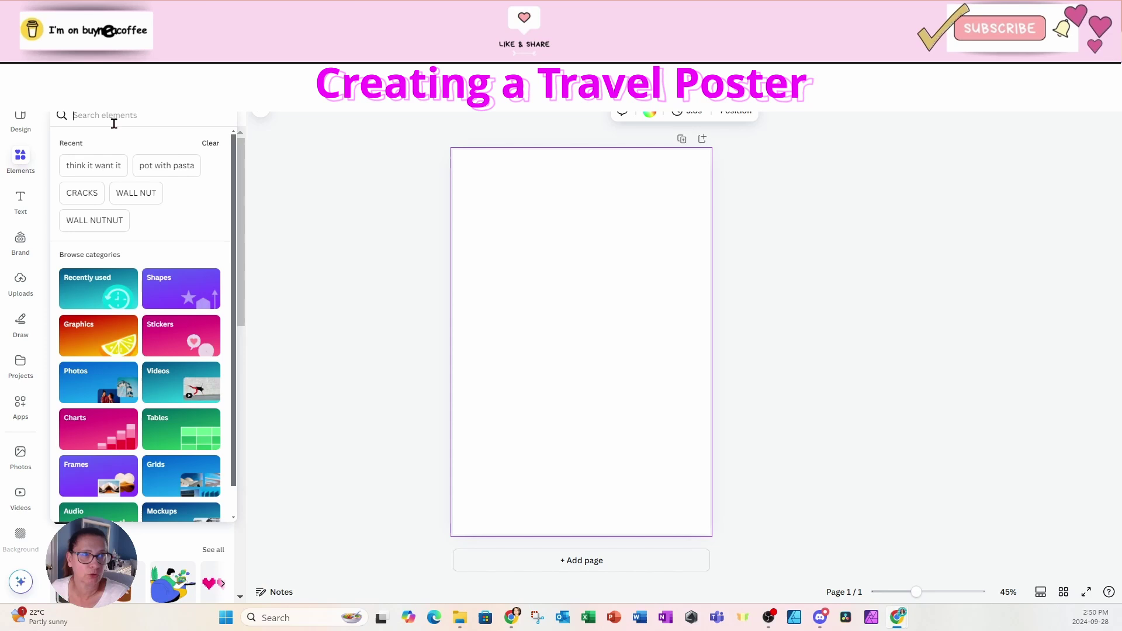
{"action": "type", "text": "trevi fount"}
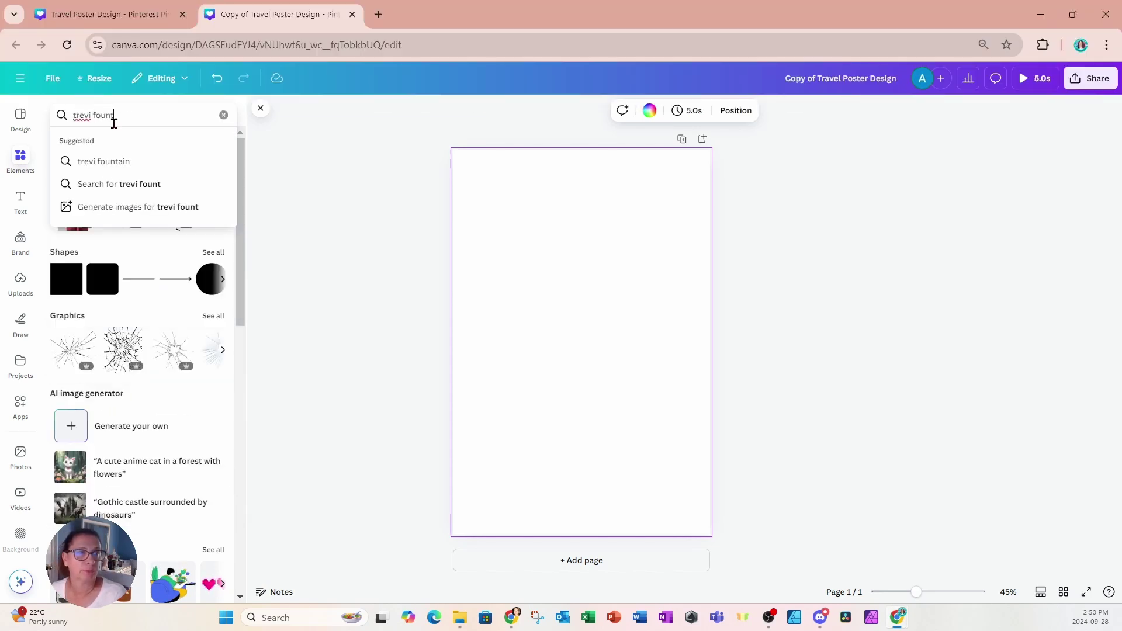
{"action": "type", "text": "ain"}
{"action": "key", "text": "Return"}
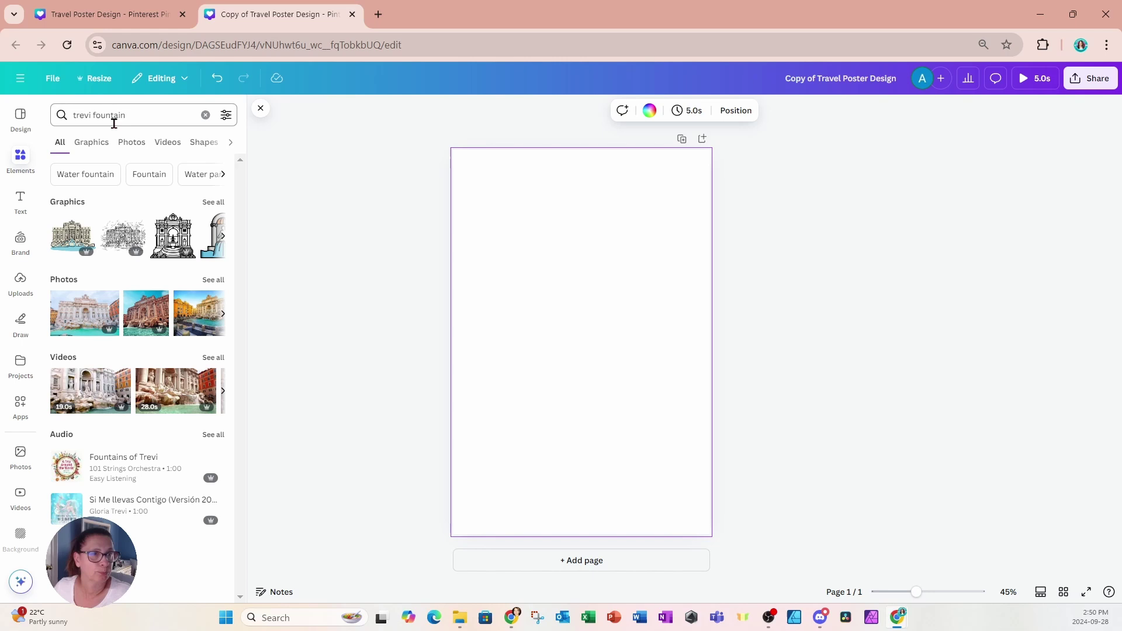
{"action": "left_click", "coordinate": [131, 142]}
{"action": "left_click", "coordinate": [101, 302]}
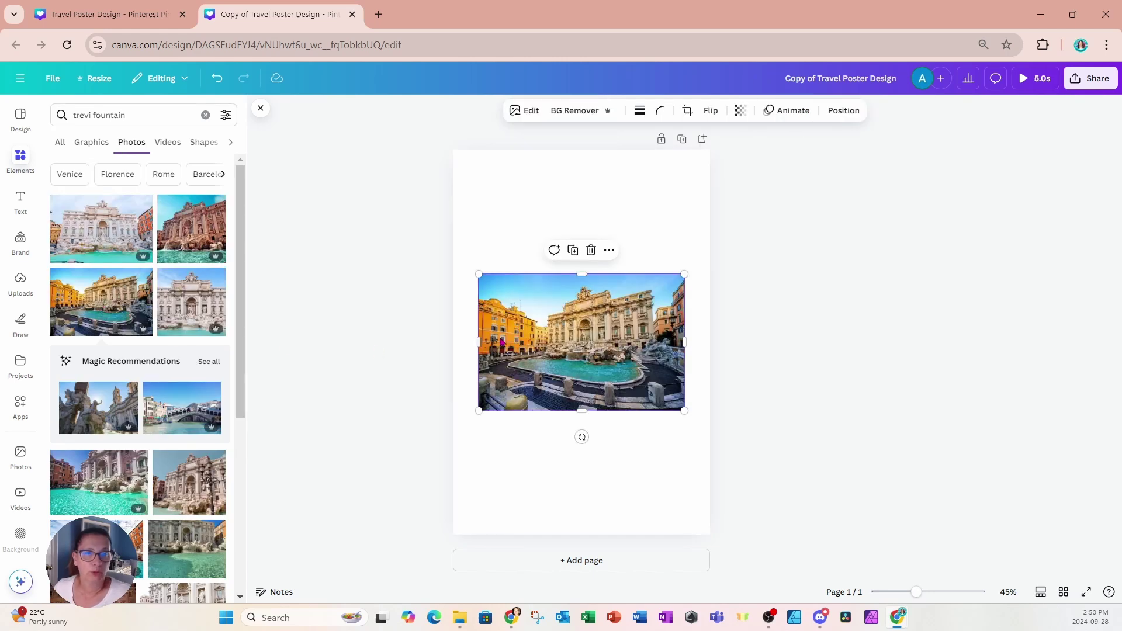
Enlarge the fountain photo to cover the page, lower it, and remove its sky with BG Remover.
{"action": "left_click_drag", "start_coordinate": [685, 276], "coordinate": [785, 207]}
{"action": "left_click_drag", "start_coordinate": [478, 409], "coordinate": [371, 482]}
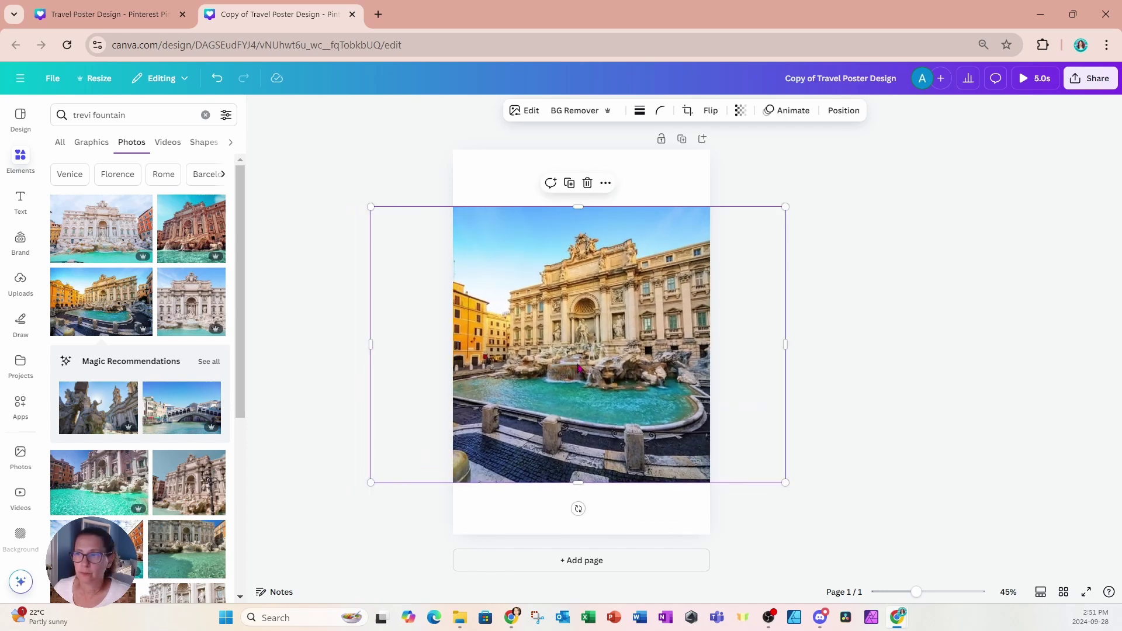
{"action": "left_click_drag", "start_coordinate": [586, 302], "coordinate": [574, 319]}
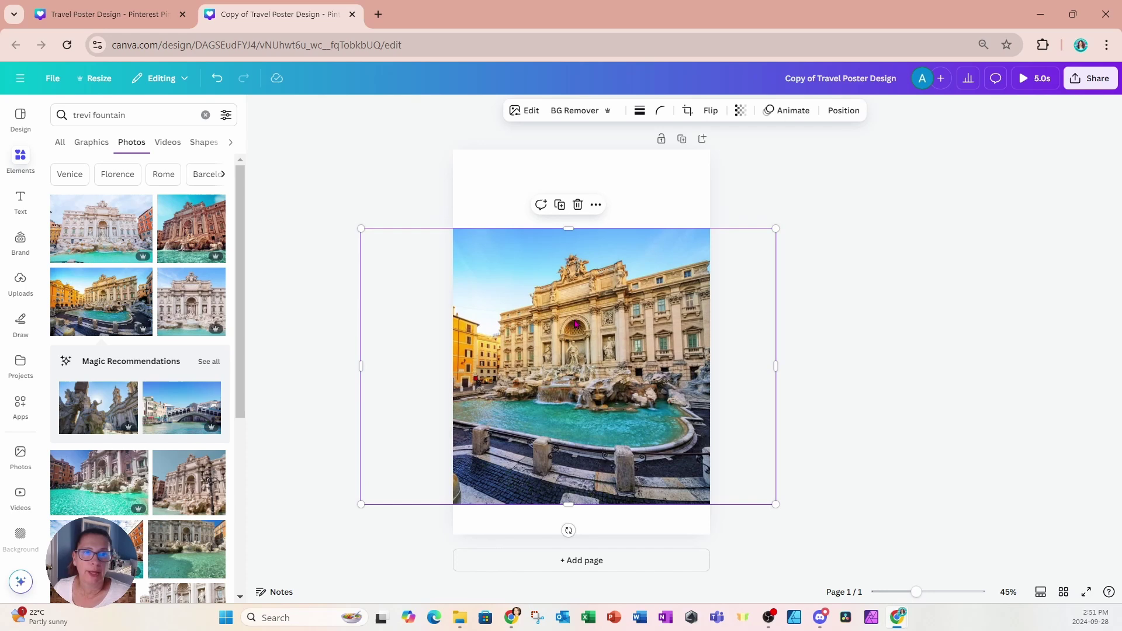
{"action": "left_click", "coordinate": [565, 111]}
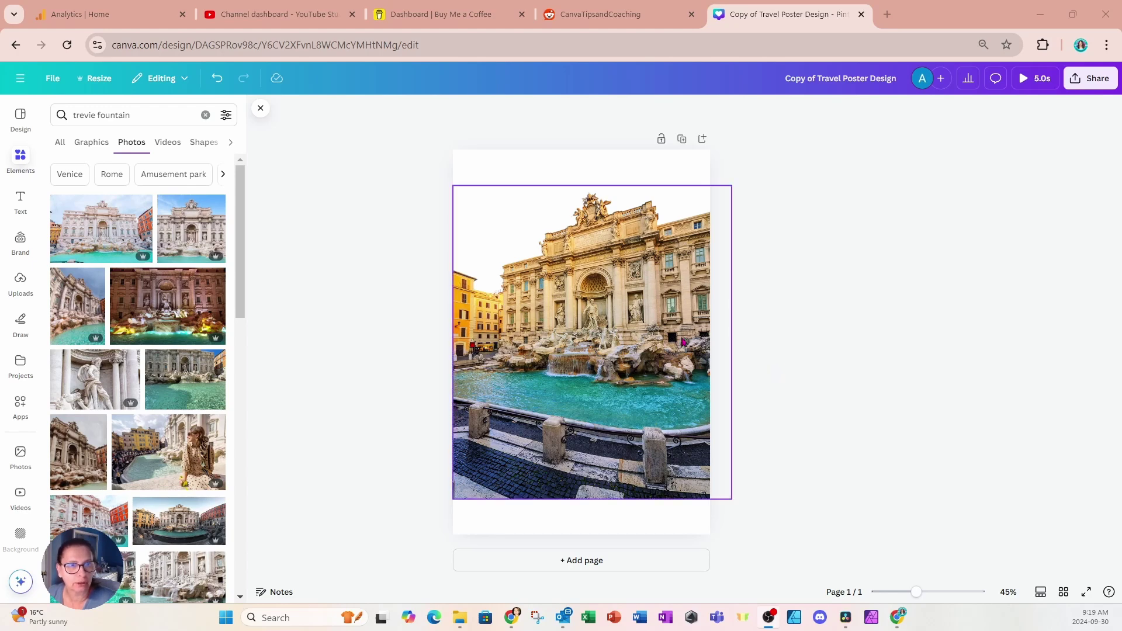
Add a rotated 'blue watercolor' image and set it as the page background.
{"action": "left_click", "coordinate": [139, 114]}
{"action": "type", "text": "blu"}
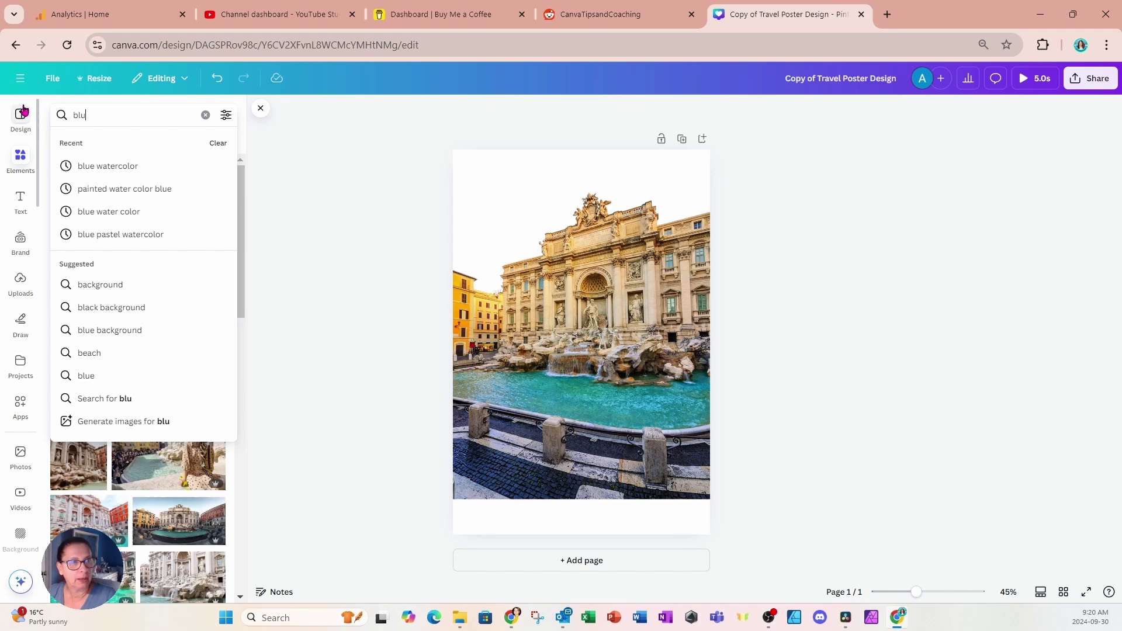
{"action": "type", "text": "e w"}
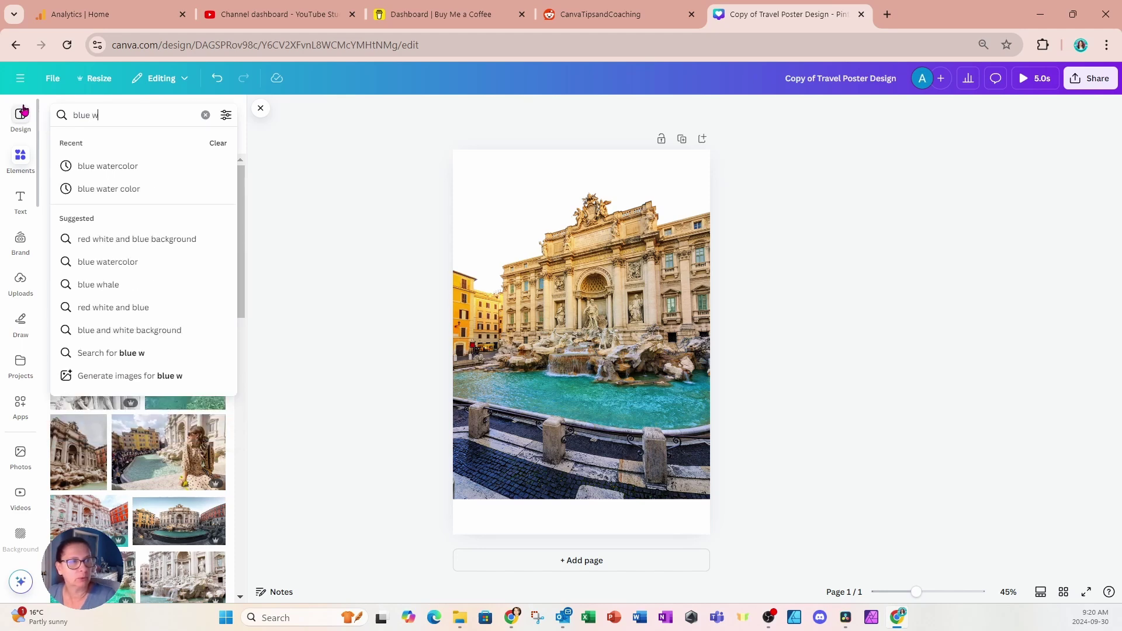
{"action": "type", "text": "atercolor"}
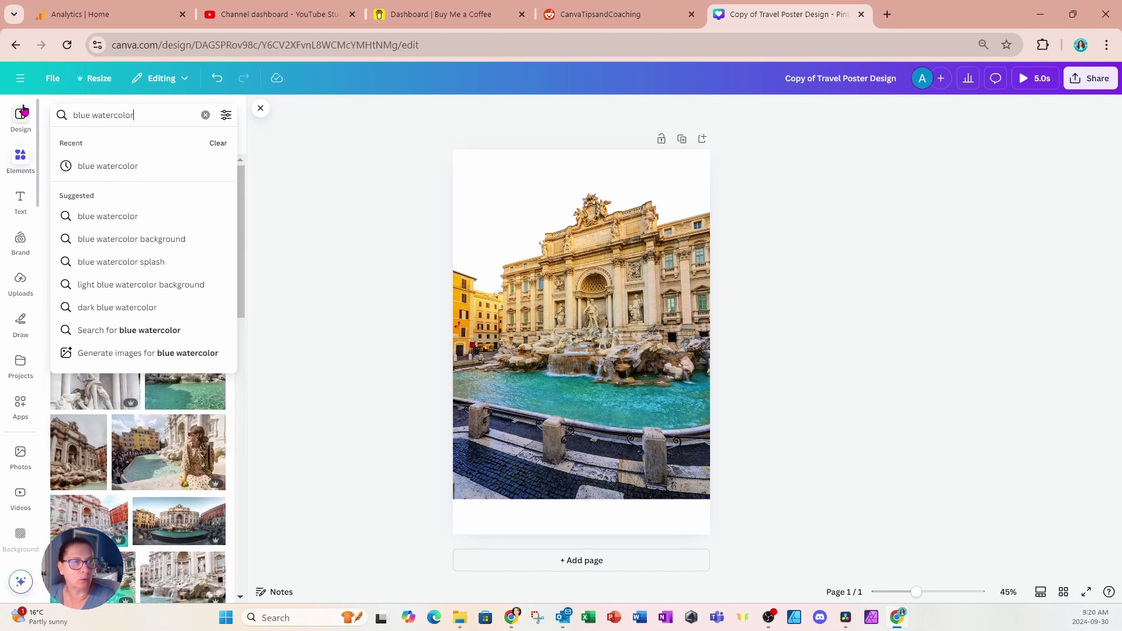
{"action": "key", "text": "Return"}
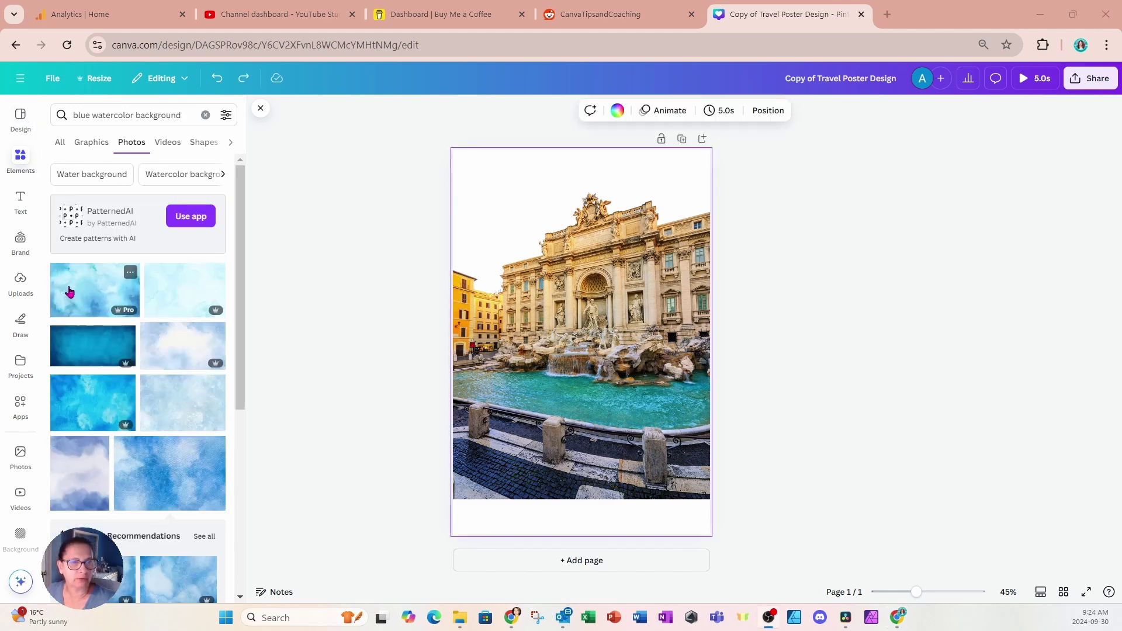
{"action": "left_click", "coordinate": [69, 291]}
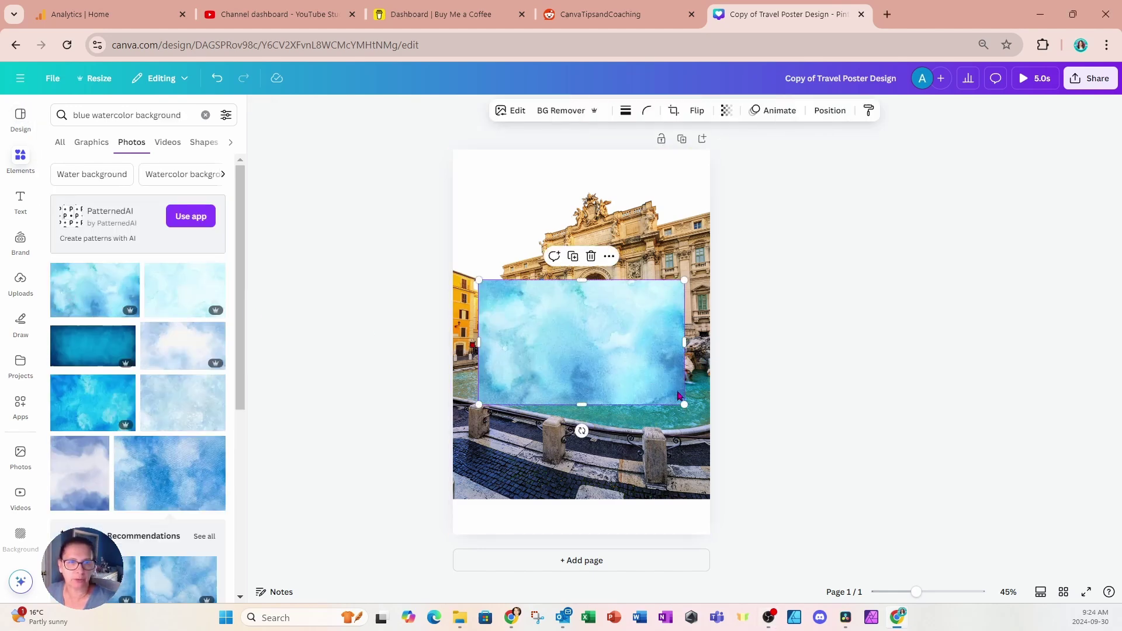
{"action": "left_click_drag", "start_coordinate": [582, 431], "coordinate": [456, 350]}
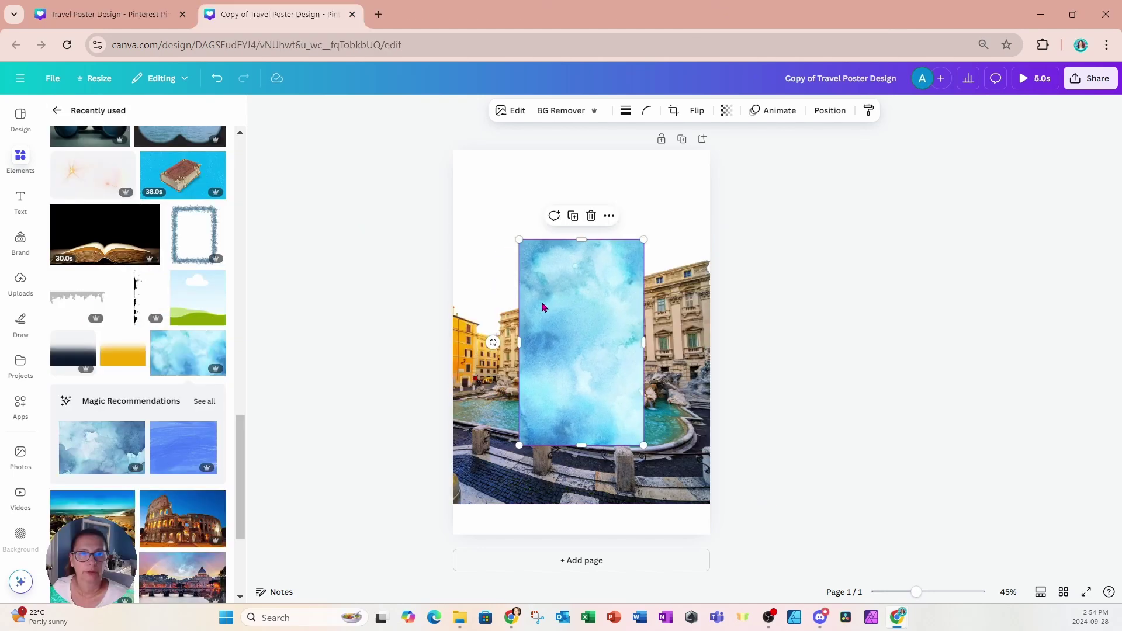
{"action": "right_click", "coordinate": [544, 304]}
{"action": "left_click", "coordinate": [590, 540]}
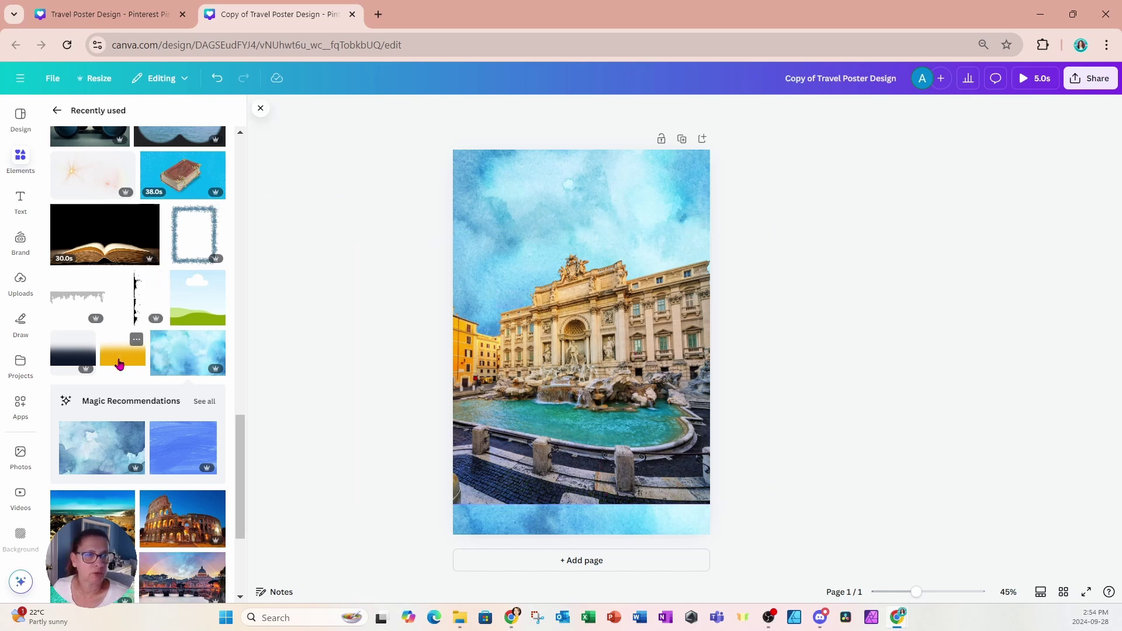
Stretch the recently used yellow gradient to the page width and layer it beneath the fountain photo.
{"action": "left_click", "coordinate": [119, 364]}
{"action": "left_click_drag", "start_coordinate": [584, 359], "coordinate": [596, 460]}
{"action": "left_click_drag", "start_coordinate": [654, 383], "coordinate": [985, 50]}
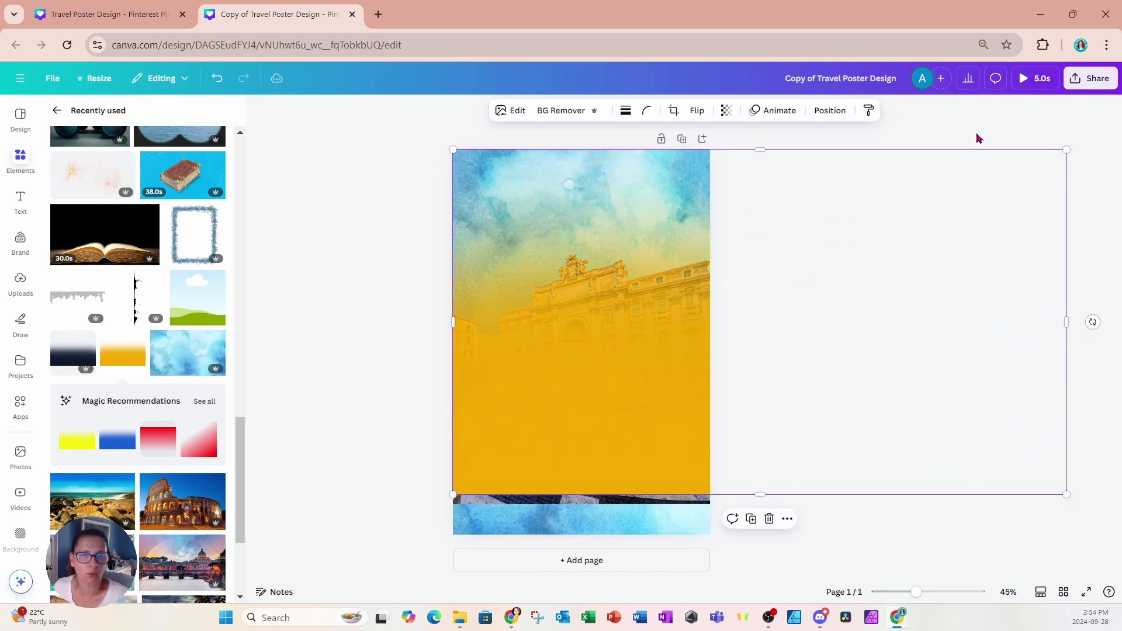
{"action": "left_click_drag", "start_coordinate": [905, 304], "coordinate": [791, 288]}
{"action": "left_click_drag", "start_coordinate": [954, 315], "coordinate": [710, 328]}
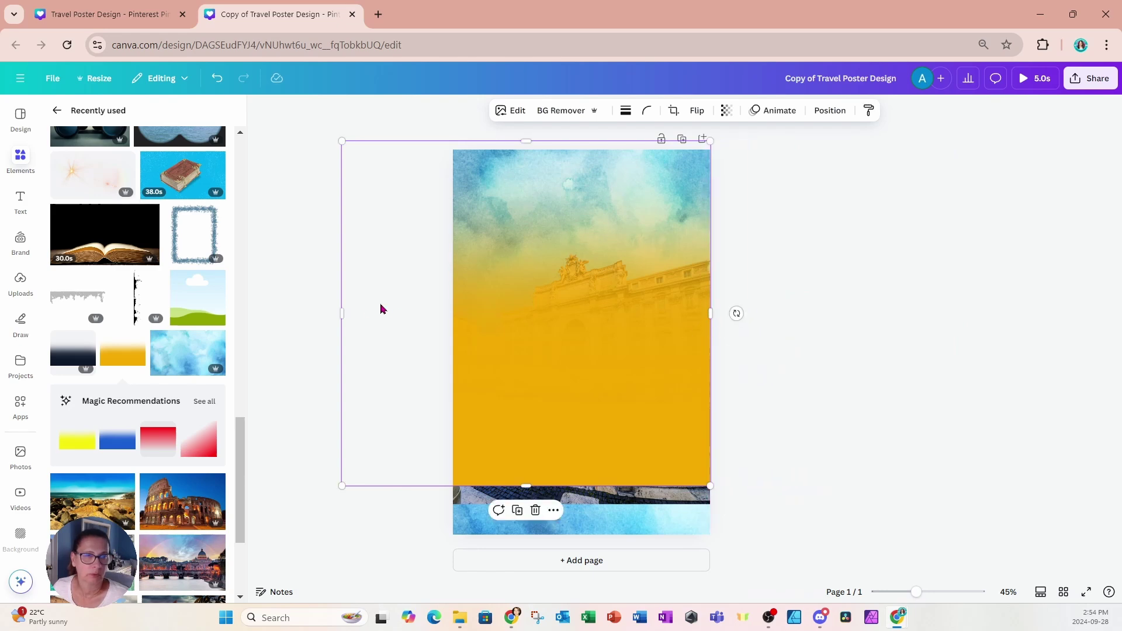
{"action": "left_click_drag", "start_coordinate": [344, 311], "coordinate": [453, 311]}
{"action": "left_click", "coordinate": [830, 111]}
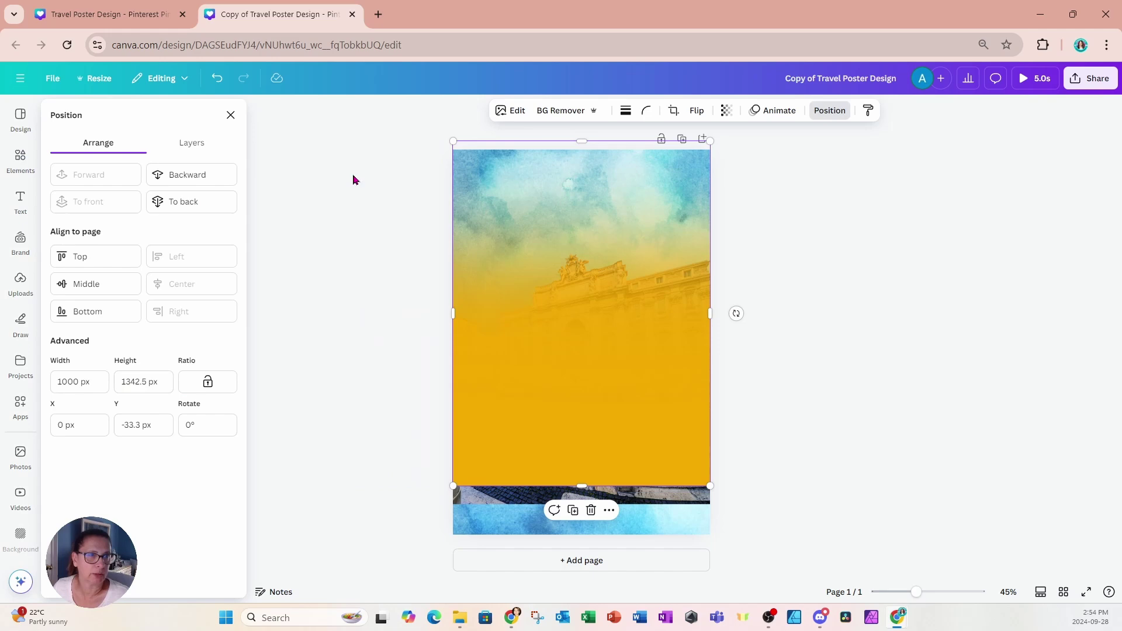
{"action": "left_click", "coordinate": [204, 149]}
{"action": "left_click_drag", "start_coordinate": [178, 219], "coordinate": [176, 274]}
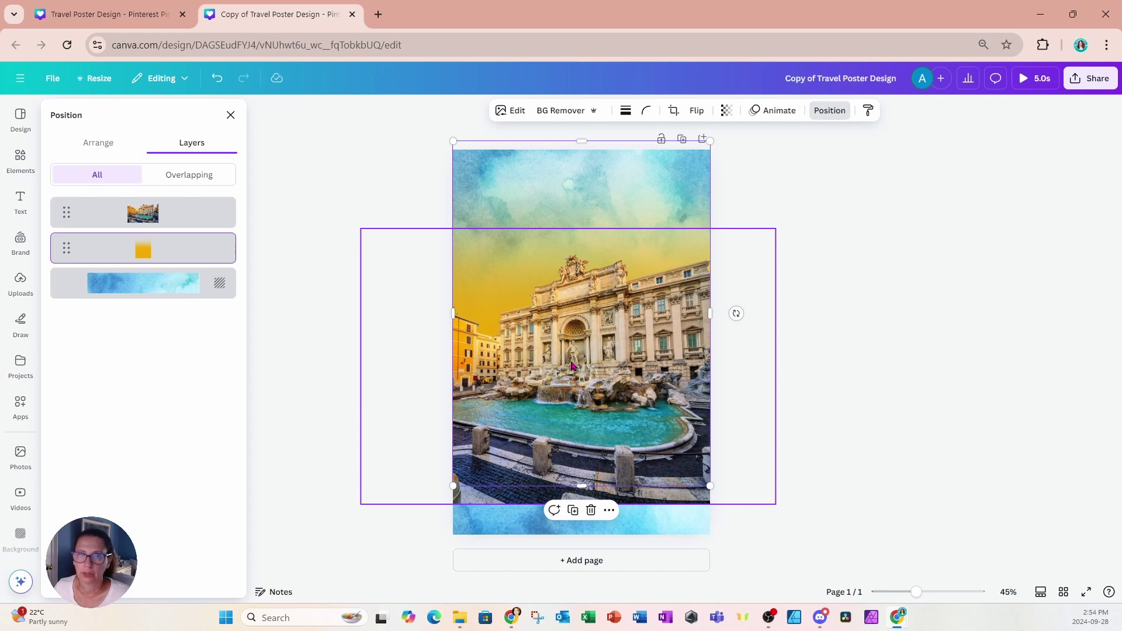
Place the recently used dark navy gradient along the poster's bottom, spanning its full width.
{"action": "left_click", "coordinate": [230, 116]}
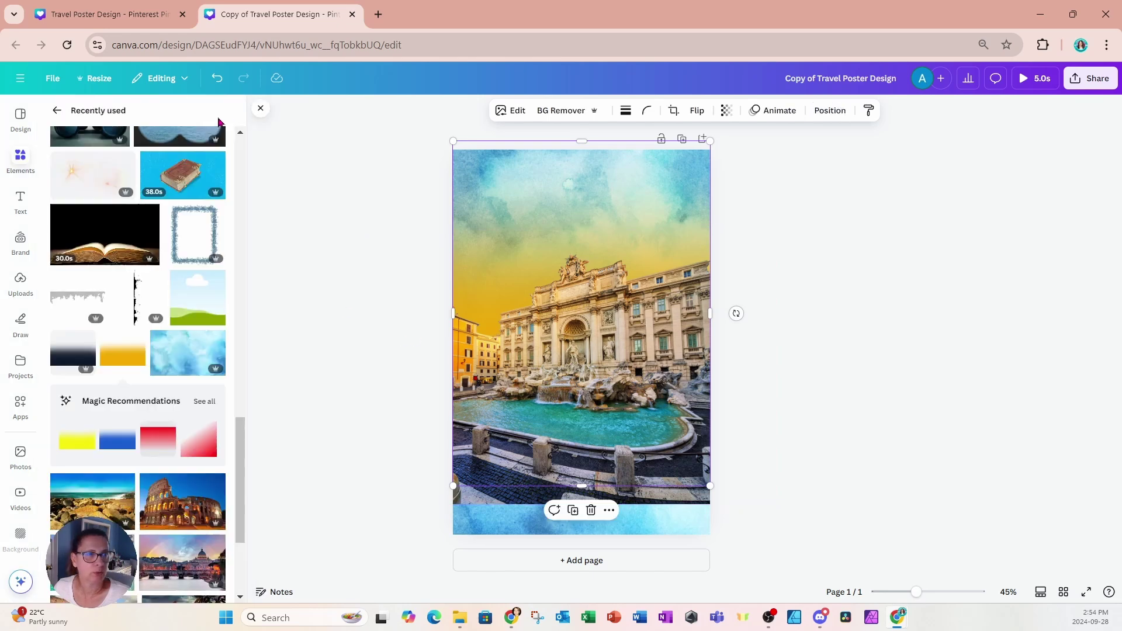
{"action": "left_click", "coordinate": [93, 370]}
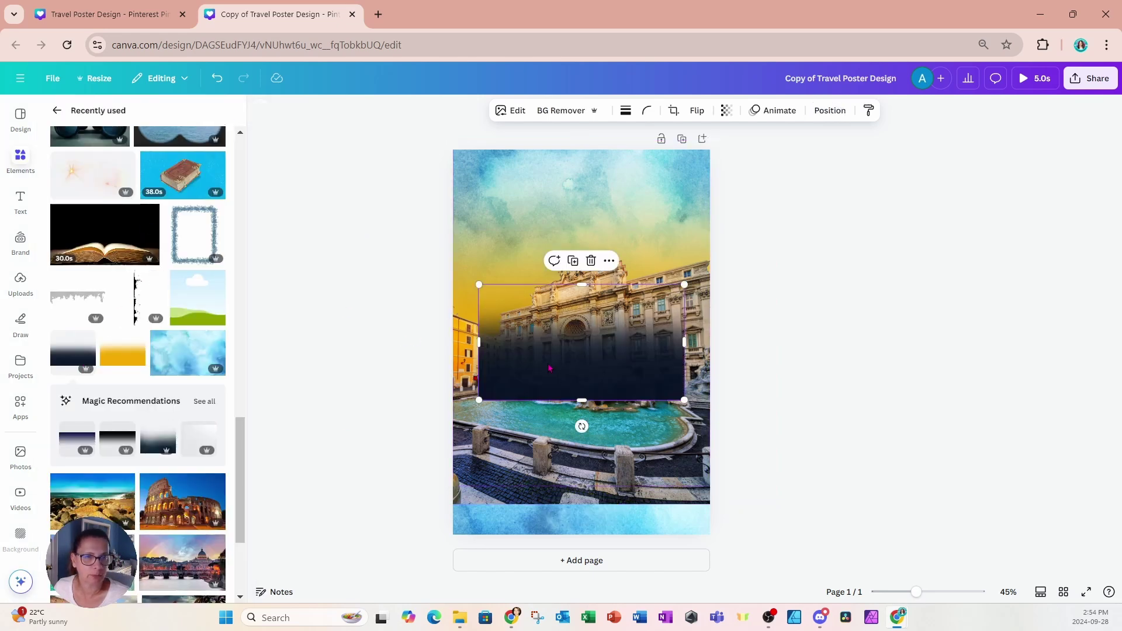
{"action": "left_click_drag", "start_coordinate": [550, 361], "coordinate": [497, 482]}
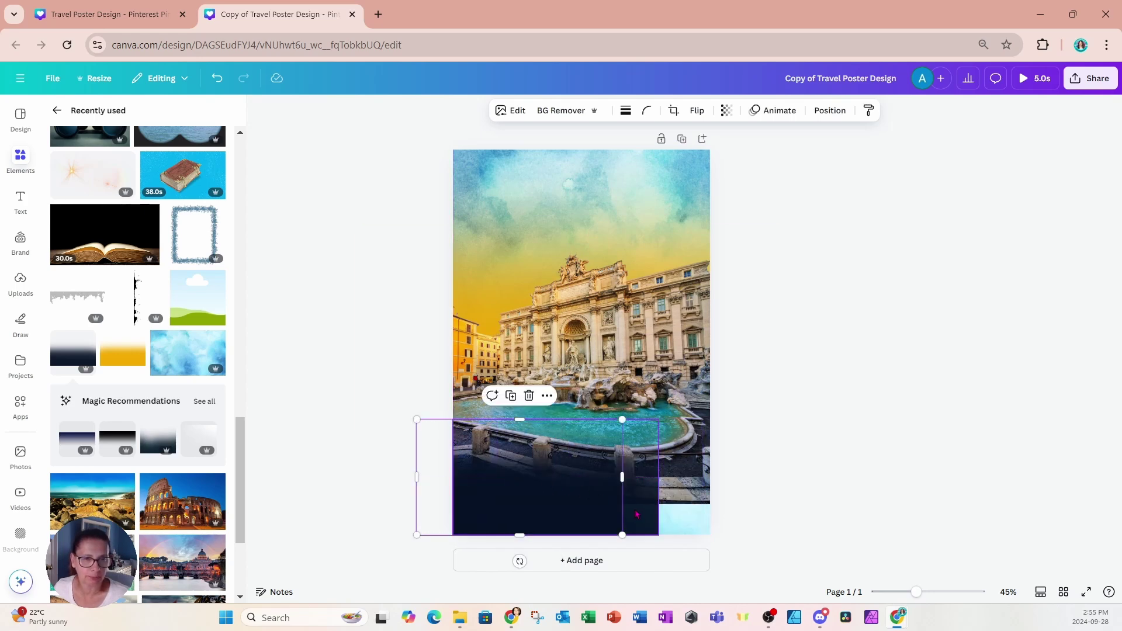
{"action": "mouse_move", "coordinate": [610, 516]}
{"action": "left_mouse_down"}
{"action": "mouse_move", "coordinate": [701, 507]}
{"action": "mouse_move", "coordinate": [713, 485]}
{"action": "mouse_move", "coordinate": [608, 516]}
{"action": "left_mouse_up"}
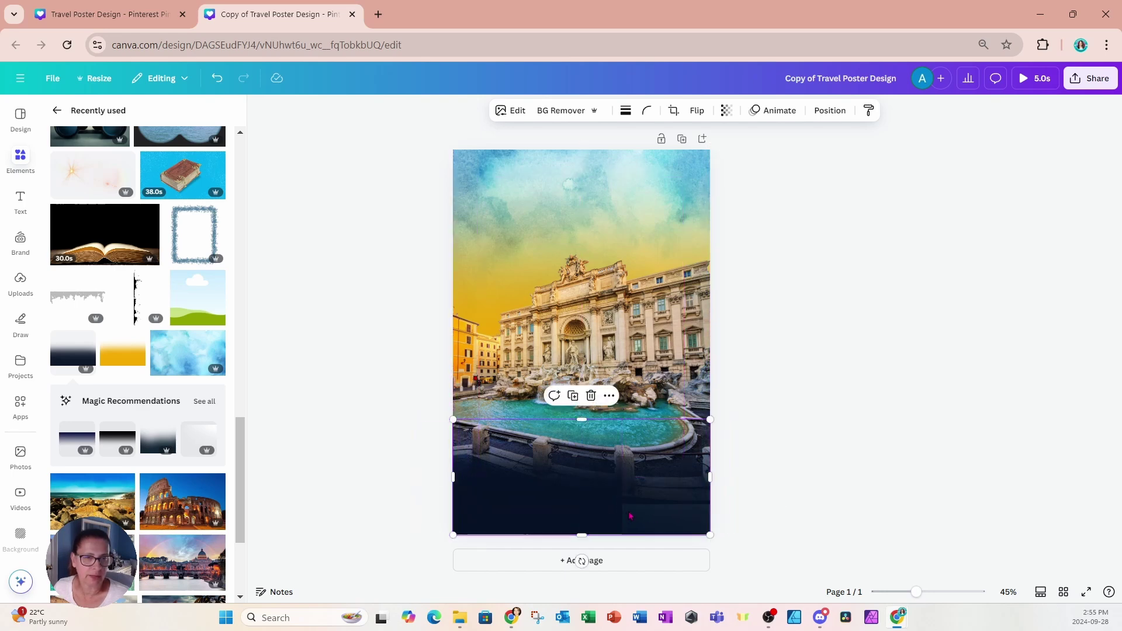
{"action": "left_click", "coordinate": [590, 499]}
{"action": "left_click_drag", "start_coordinate": [611, 493], "coordinate": [710, 479]}
{"action": "left_click_drag", "start_coordinate": [654, 516], "coordinate": [646, 522]}
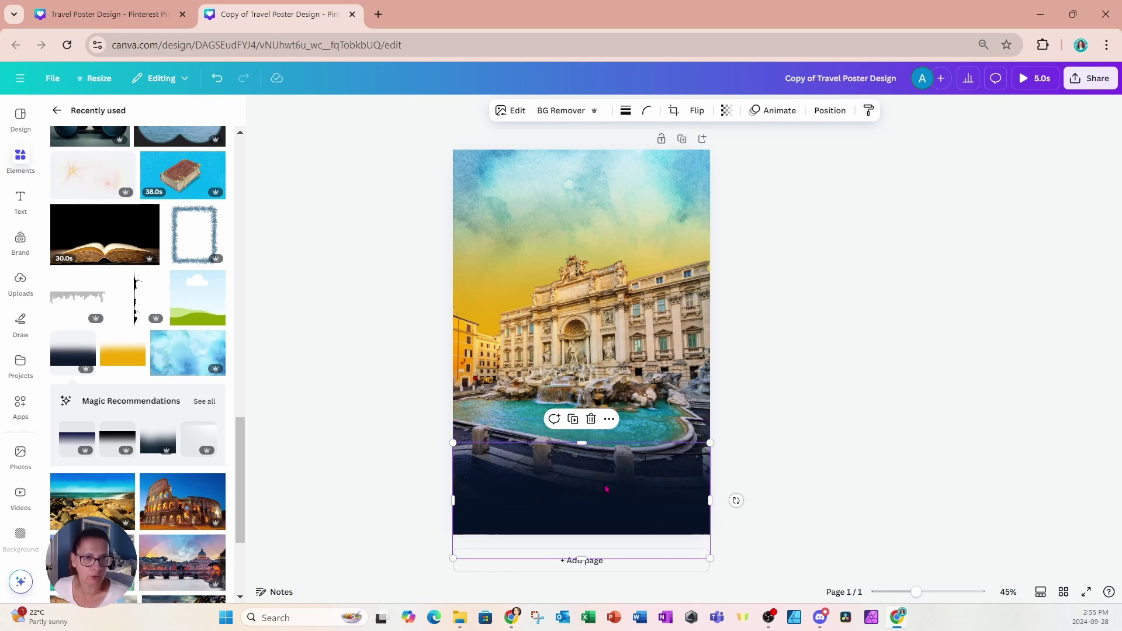
{"action": "left_click_drag", "start_coordinate": [606, 489], "coordinate": [794, 515]}
{"action": "left_click", "coordinate": [769, 500]}
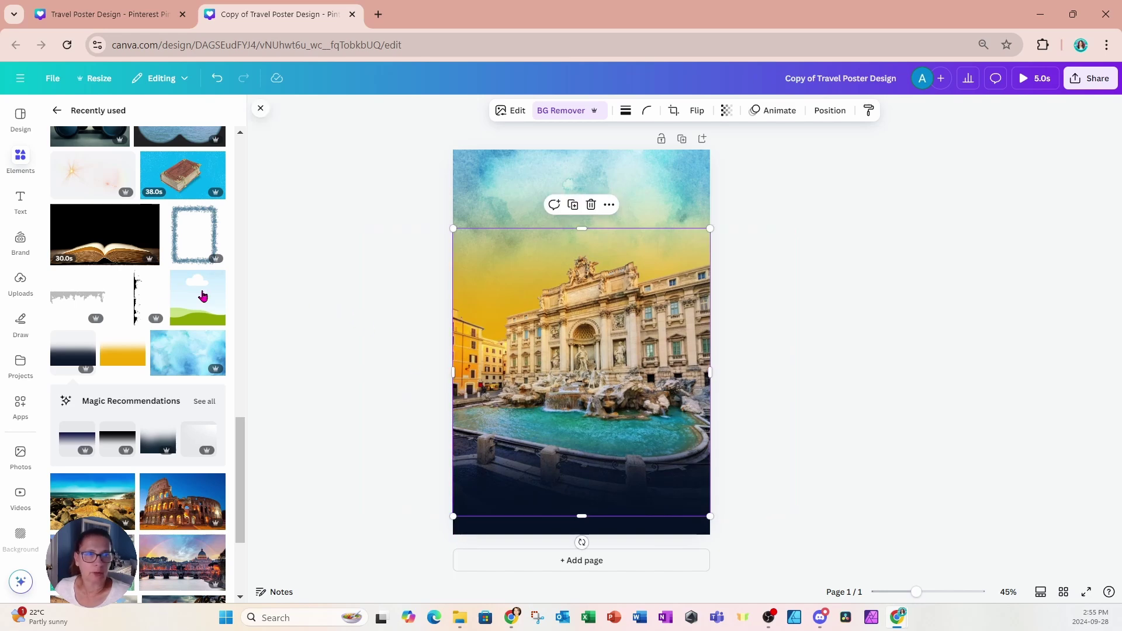
Add a black brush-stroke shape, rotated horizontal and stretched across the poster's top edge.
{"action": "left_click", "coordinate": [136, 305]}
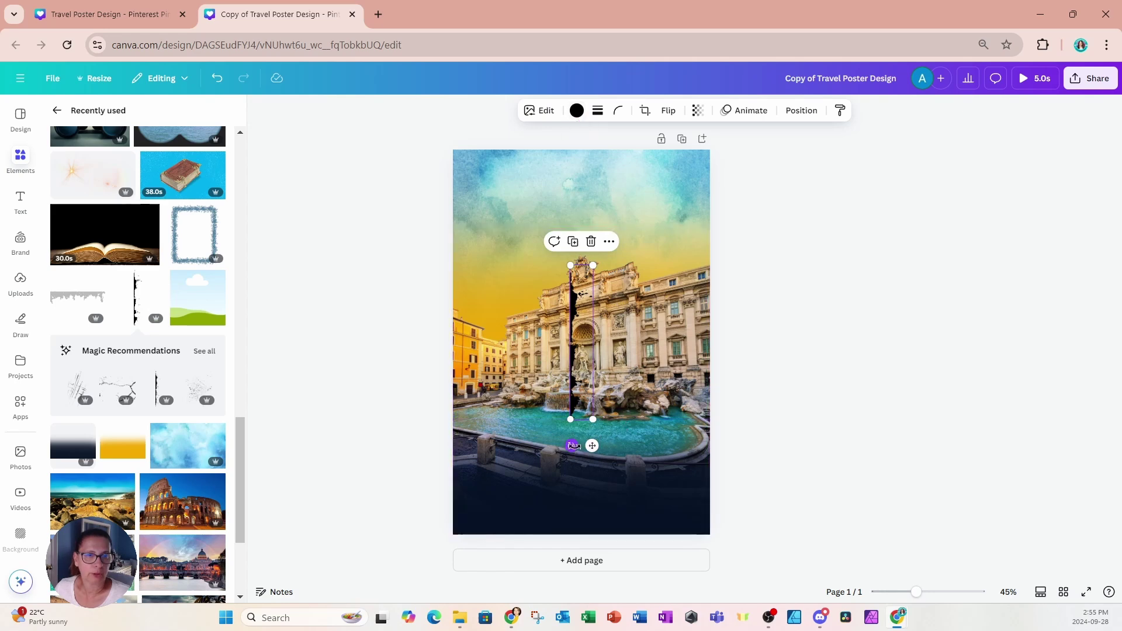
{"action": "mouse_move", "coordinate": [571, 445]}
{"action": "left_mouse_down"}
{"action": "mouse_move", "coordinate": [510, 404]}
{"action": "mouse_move", "coordinate": [469, 338]}
{"action": "left_mouse_up"}
{"action": "mouse_move", "coordinate": [579, 339]}
{"action": "left_mouse_down"}
{"action": "mouse_move", "coordinate": [547, 151]}
{"action": "mouse_move", "coordinate": [537, 160]}
{"action": "left_mouse_up"}
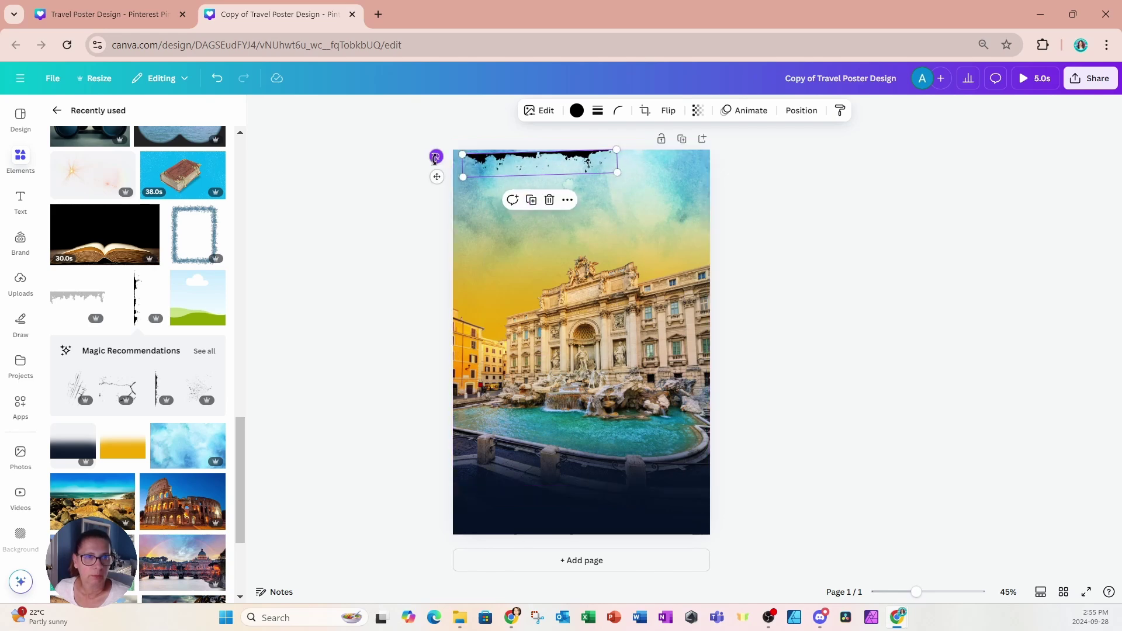
{"action": "left_click_drag", "start_coordinate": [533, 169], "coordinate": [523, 164]}
{"action": "left_click_drag", "start_coordinate": [604, 170], "coordinate": [718, 191]}
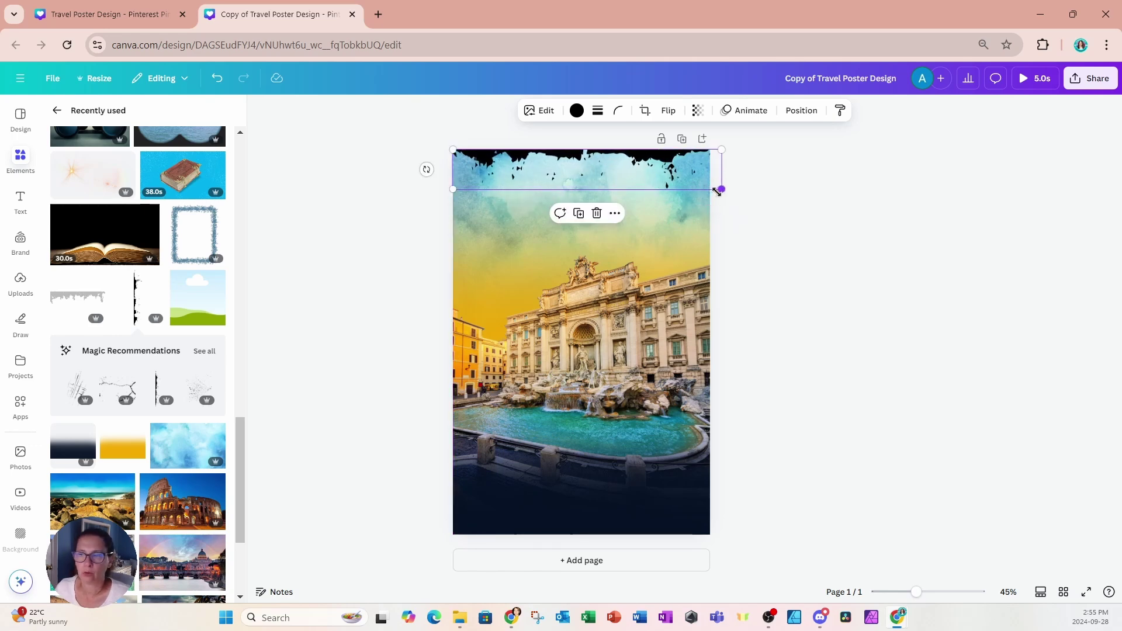
Duplicate the brush stroke, flip it vertically and horizontally, move it to the bottom, and make it white.
{"action": "left_click", "coordinate": [580, 214]}
{"action": "left_click_drag", "start_coordinate": [649, 158], "coordinate": [640, 379]}
{"action": "left_click", "coordinate": [669, 111]}
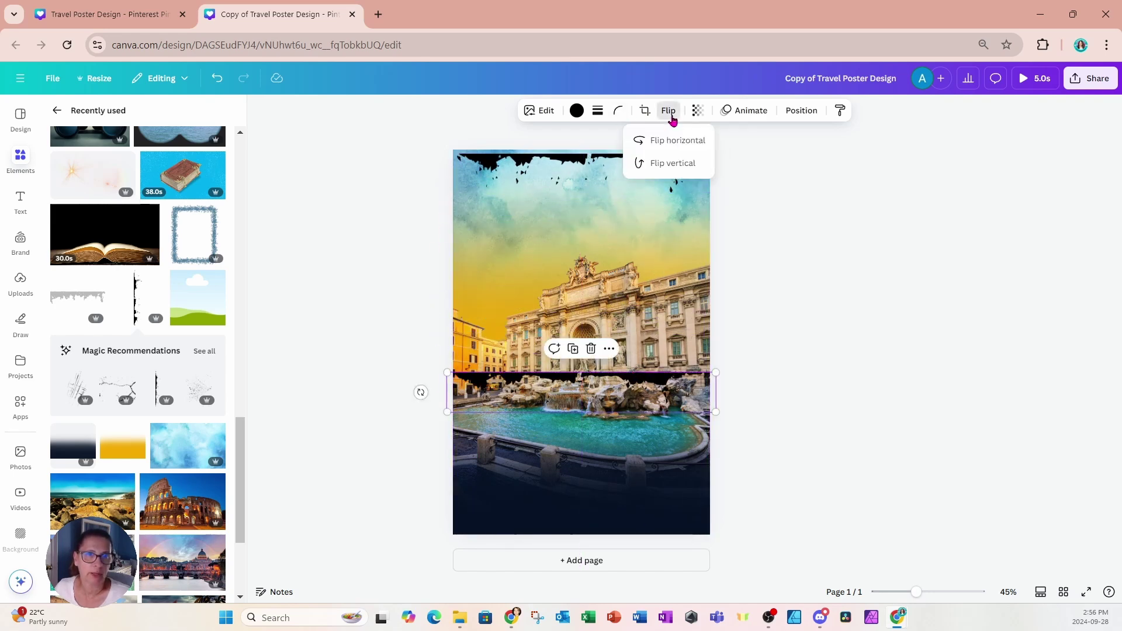
{"action": "left_click", "coordinate": [671, 163]}
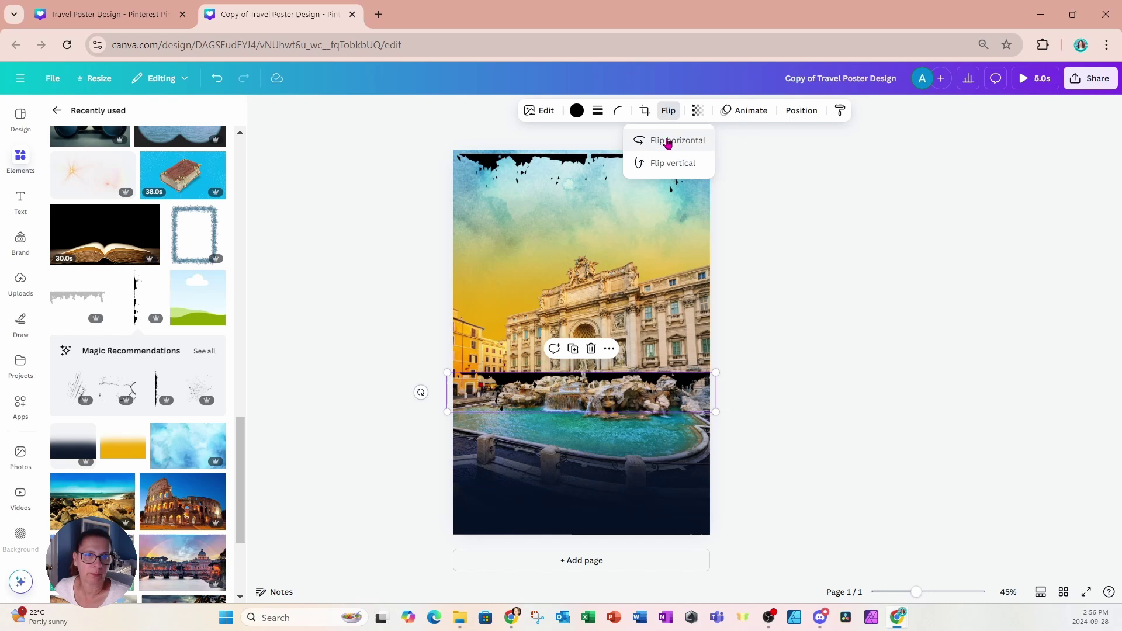
{"action": "left_click", "coordinate": [666, 141]}
{"action": "left_click_drag", "start_coordinate": [682, 387], "coordinate": [684, 509]}
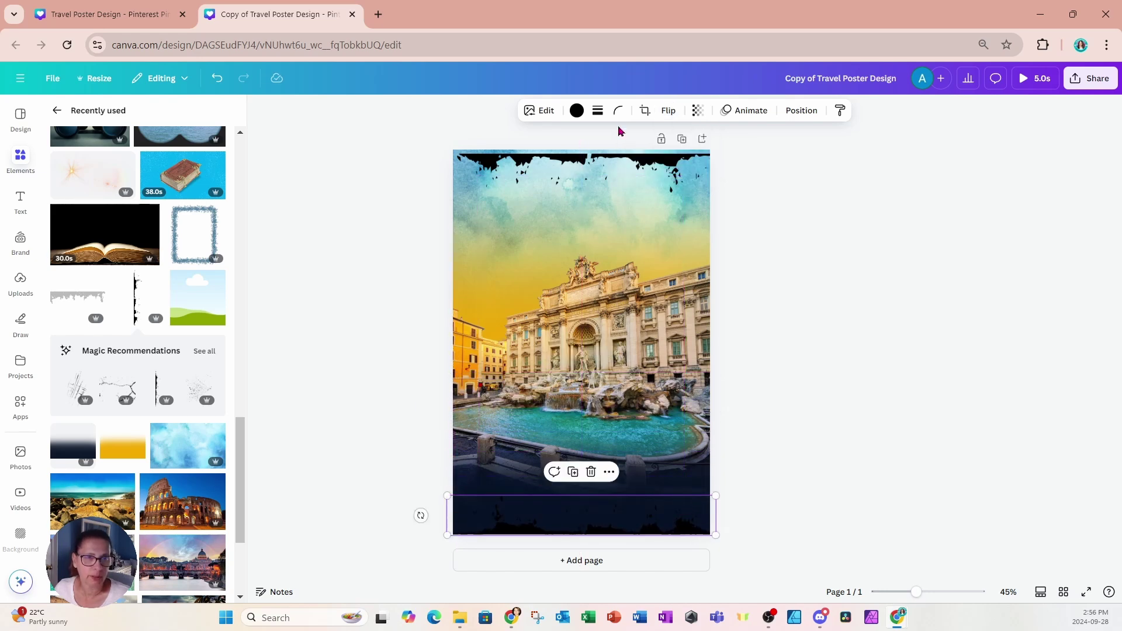
{"action": "left_click", "coordinate": [576, 111]}
{"action": "left_click", "coordinate": [65, 280]}
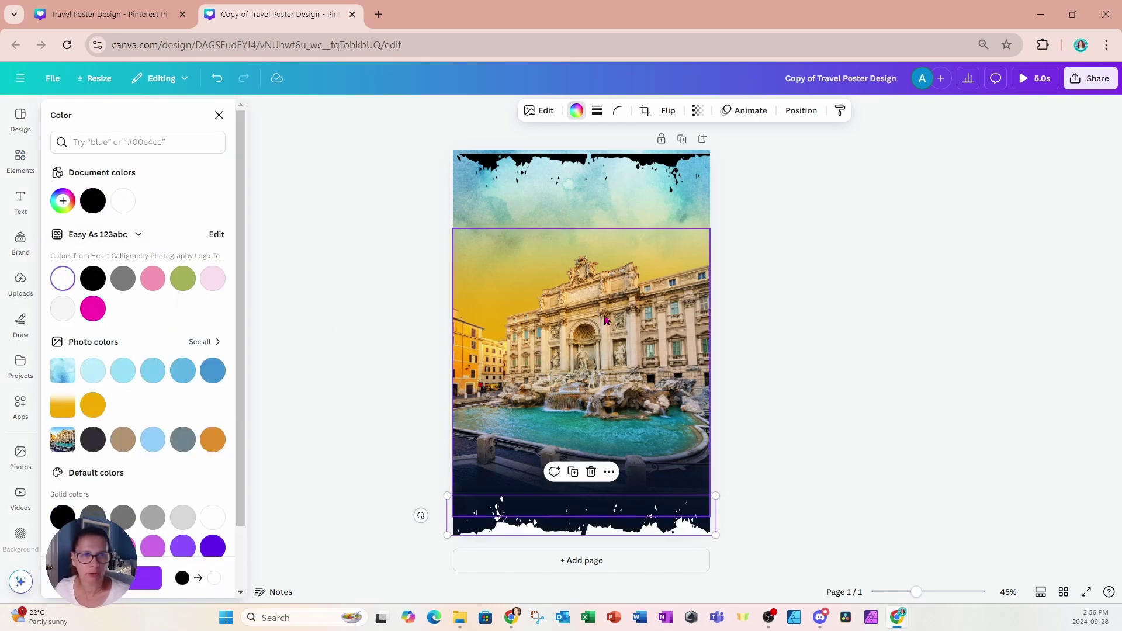
{"action": "key", "text": "Escape"}
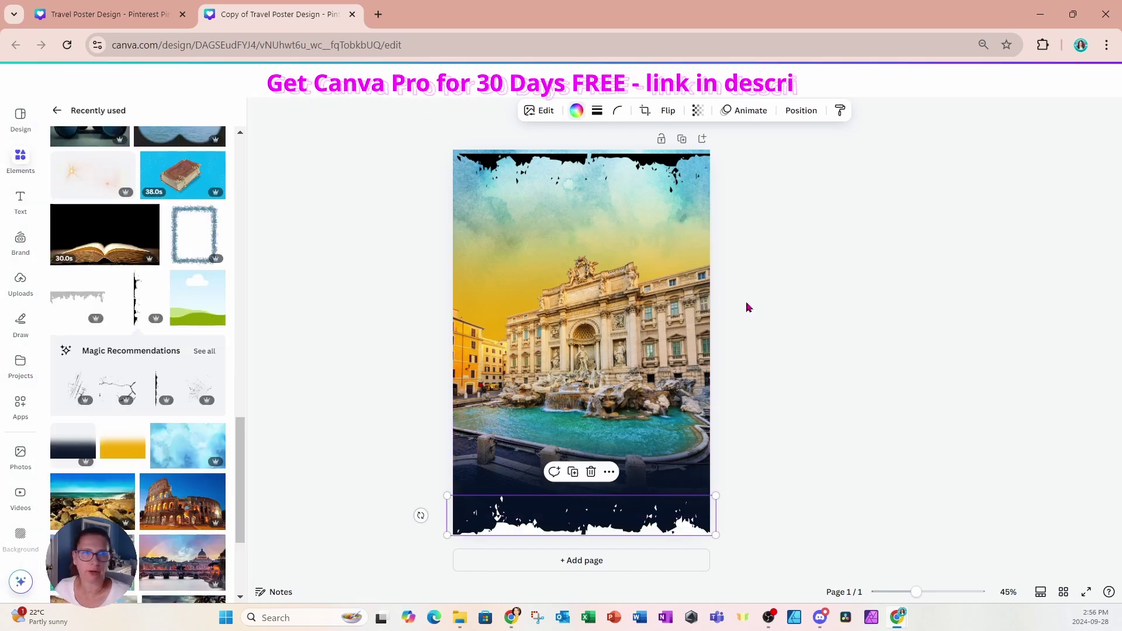
Add a heading reading 'trevi fountain', move it near the top, and enlarge it to 116.
{"action": "left_click", "coordinate": [20, 201]}
{"action": "left_click", "coordinate": [79, 231]}
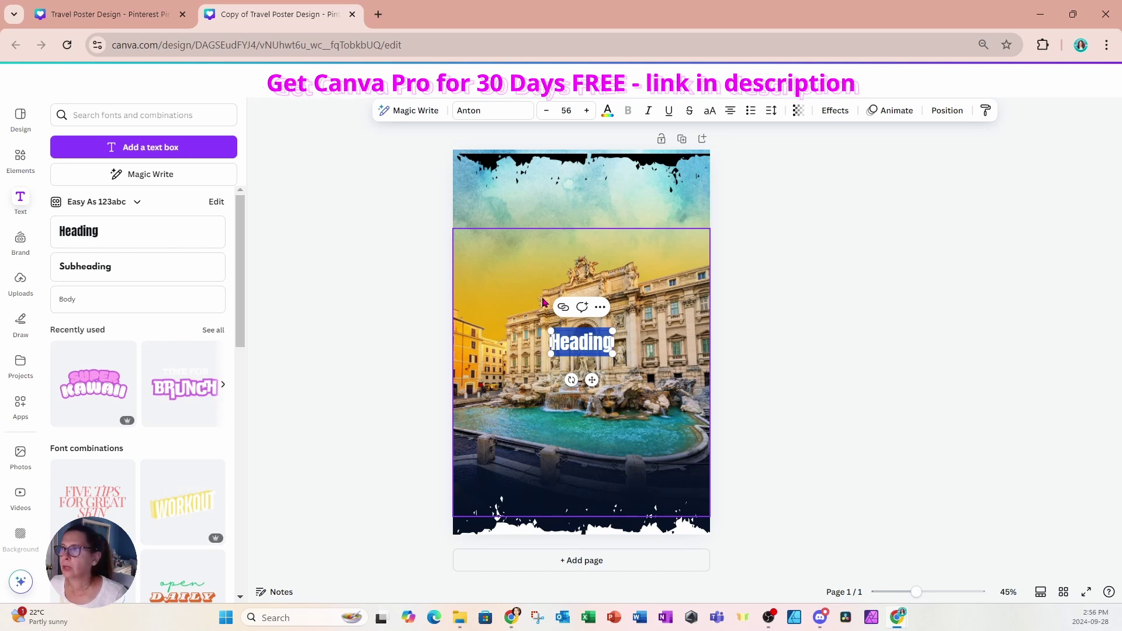
{"action": "left_click", "coordinate": [600, 349]}
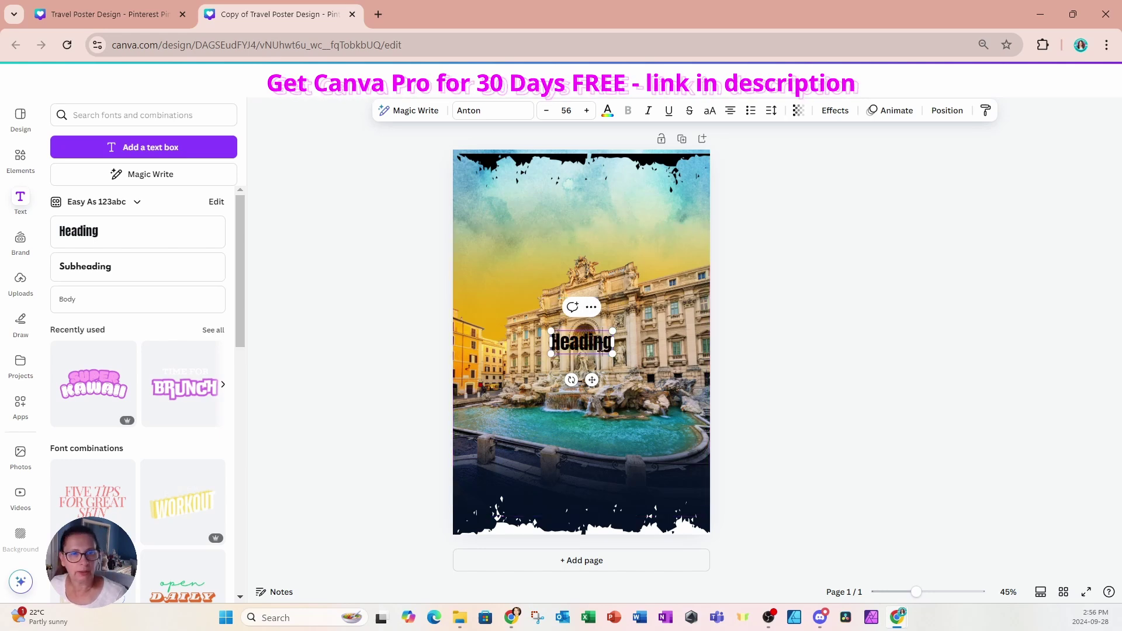
{"action": "double_click", "coordinate": [600, 347]}
{"action": "type", "text": "trevi fountain"}
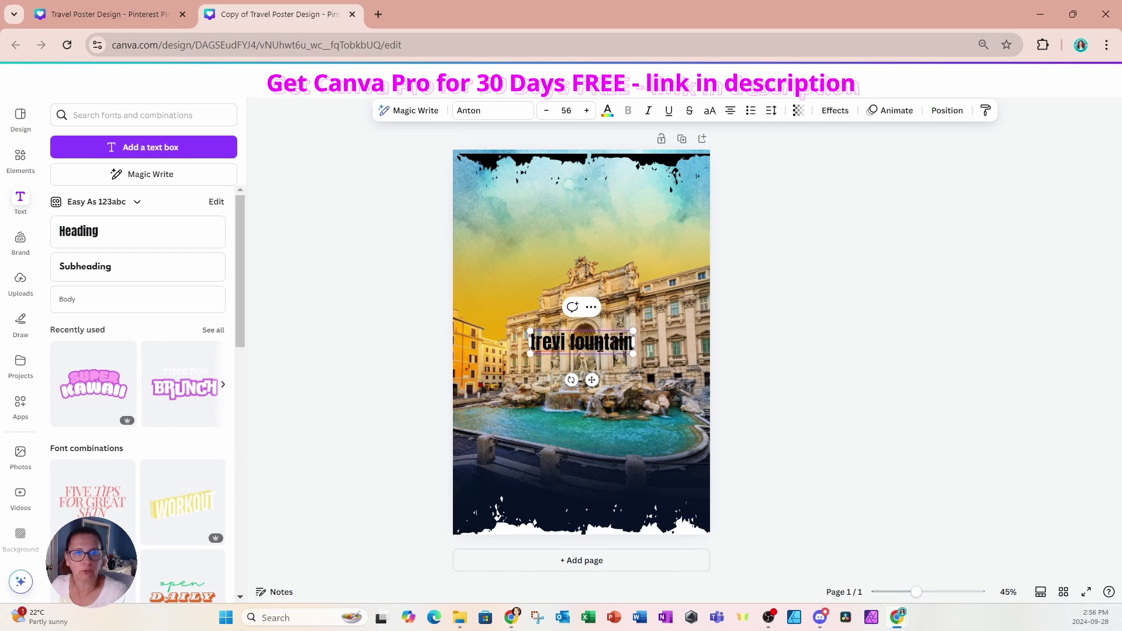
{"action": "left_click_drag", "start_coordinate": [592, 381], "coordinate": [701, 270]}
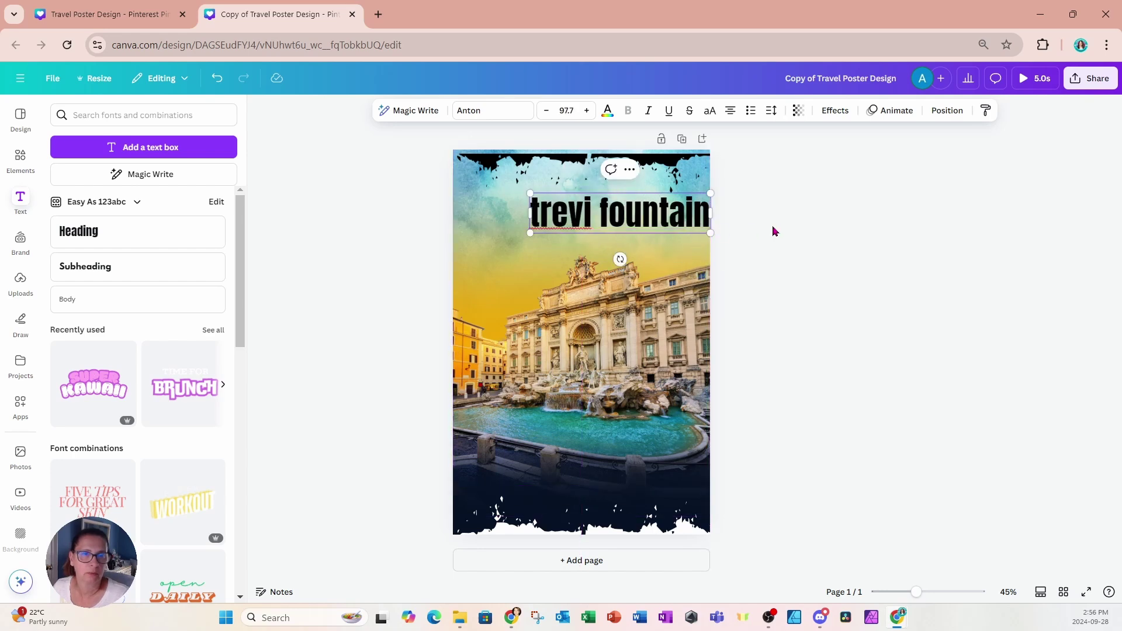
{"action": "left_click_drag", "start_coordinate": [692, 218], "coordinate": [663, 218]}
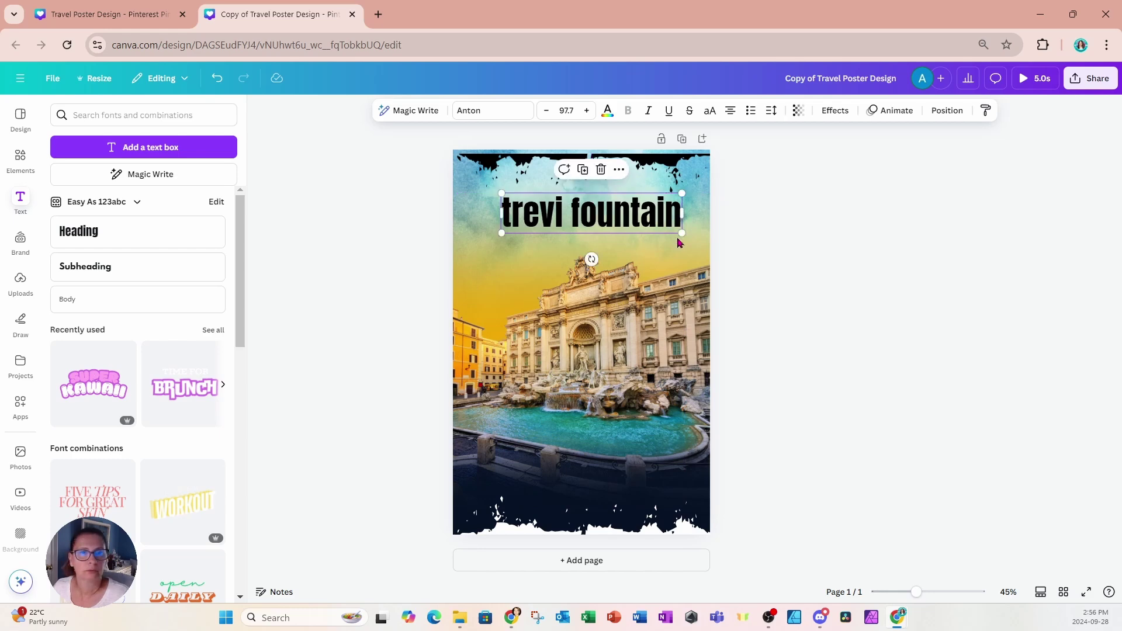
{"action": "left_click_drag", "start_coordinate": [680, 234], "coordinate": [675, 212]}
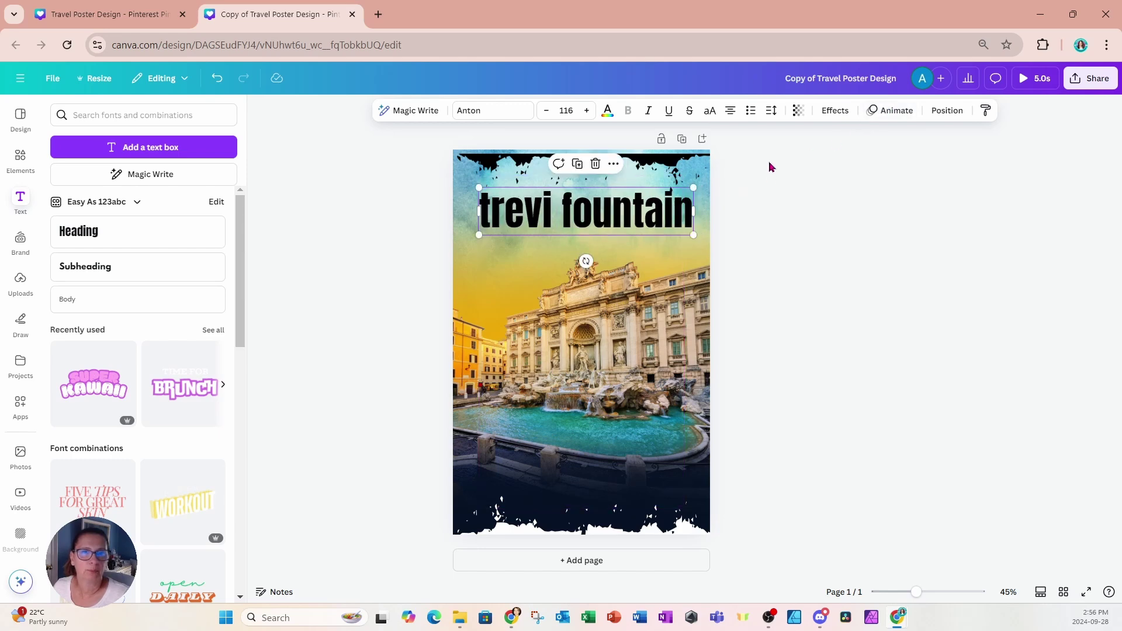
Give the title a Shadow effect with a white shadow colour.
{"action": "left_click", "coordinate": [835, 110]}
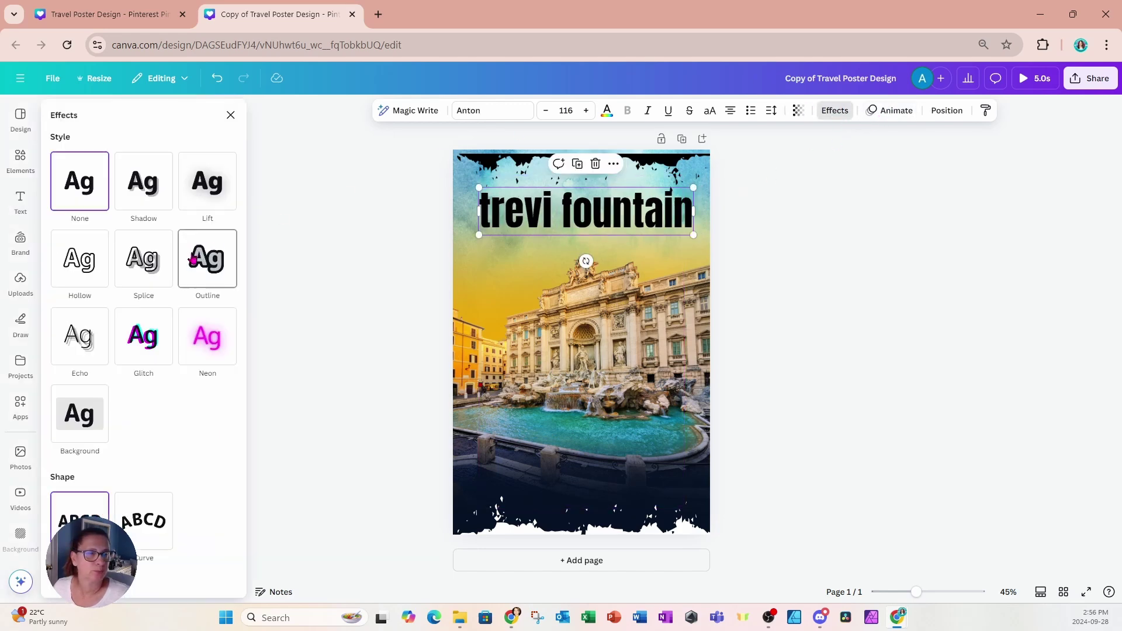
{"action": "left_click", "coordinate": [149, 199]}
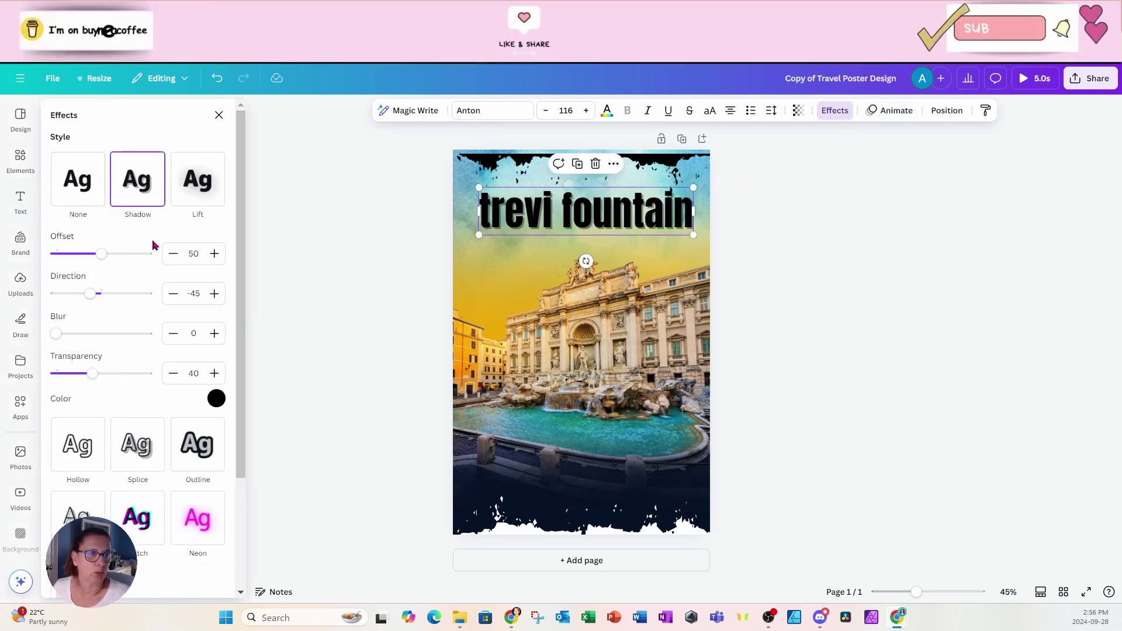
{"action": "left_click", "coordinate": [216, 398]}
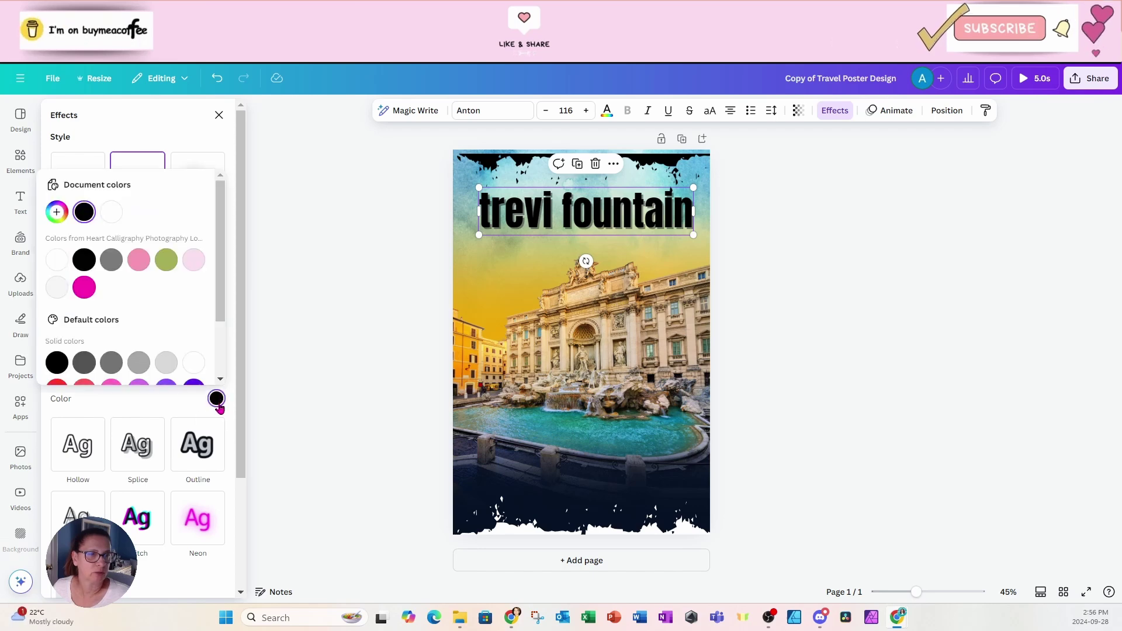
{"action": "left_click", "coordinate": [59, 267]}
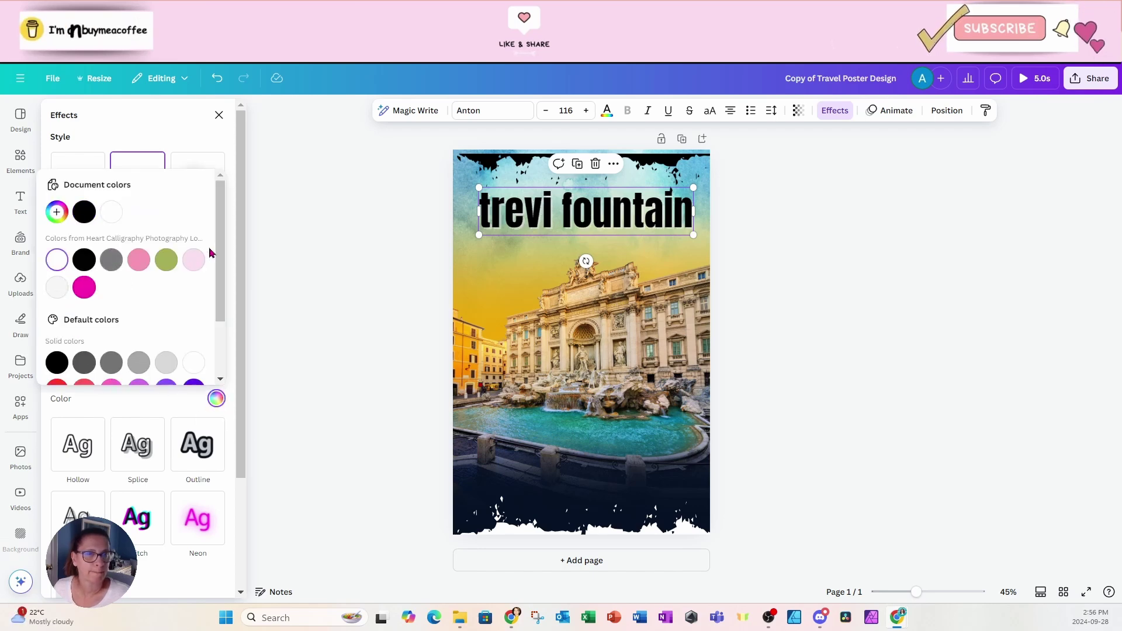
{"action": "left_click", "coordinate": [496, 407]}
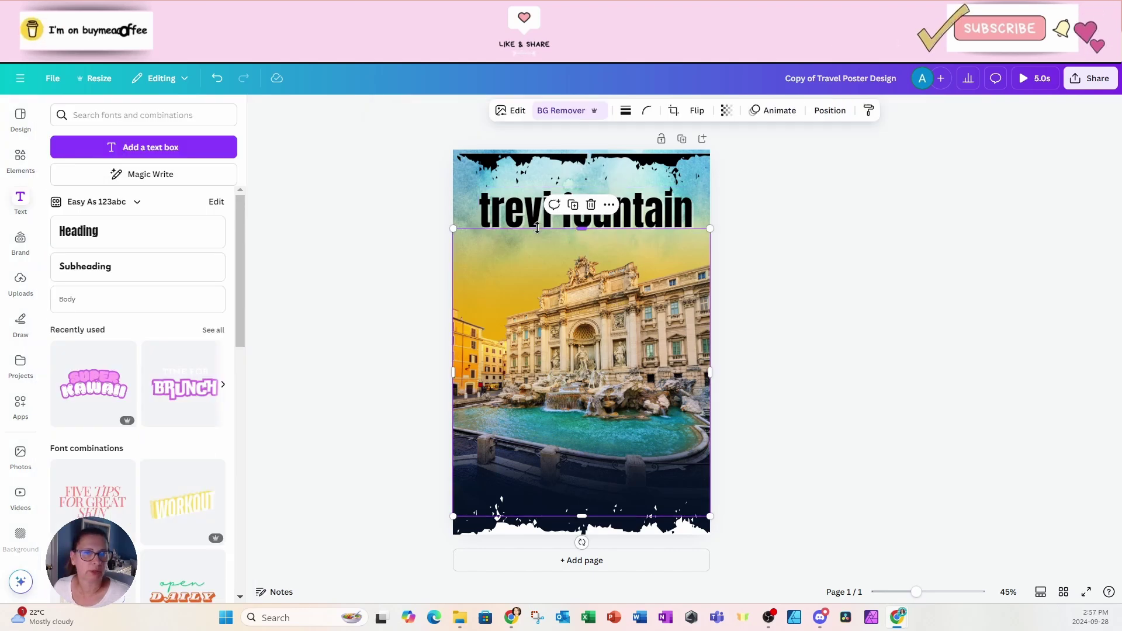
Add a heading reading 'ITALY' and place it in the dark bottom band.
{"action": "left_click", "coordinate": [76, 231]}
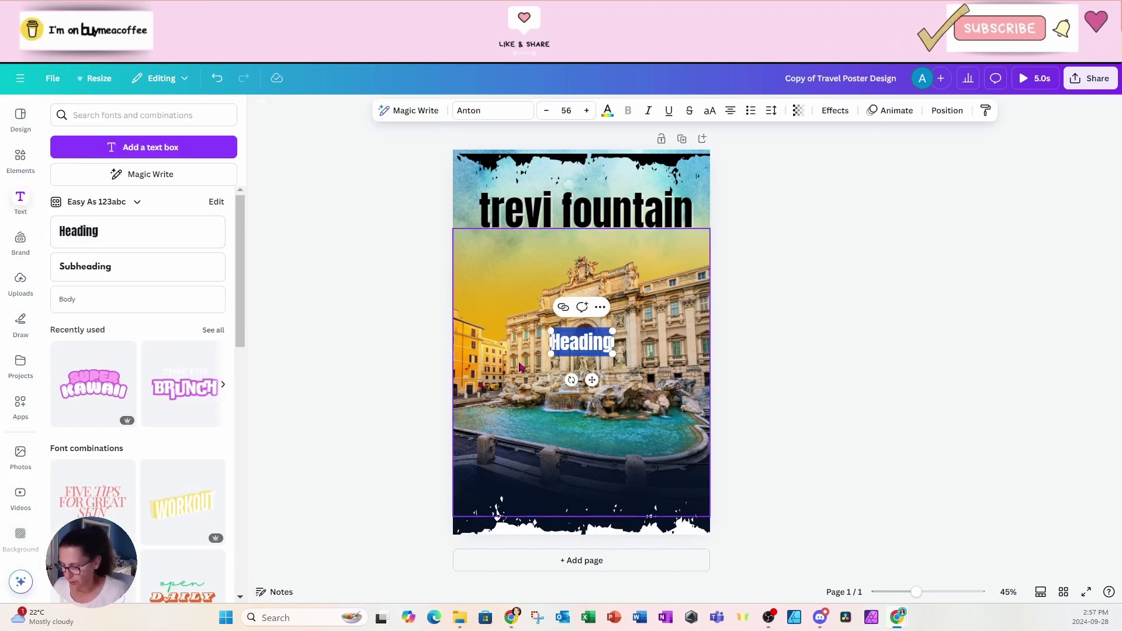
{"action": "key", "text": "BackSpace"}
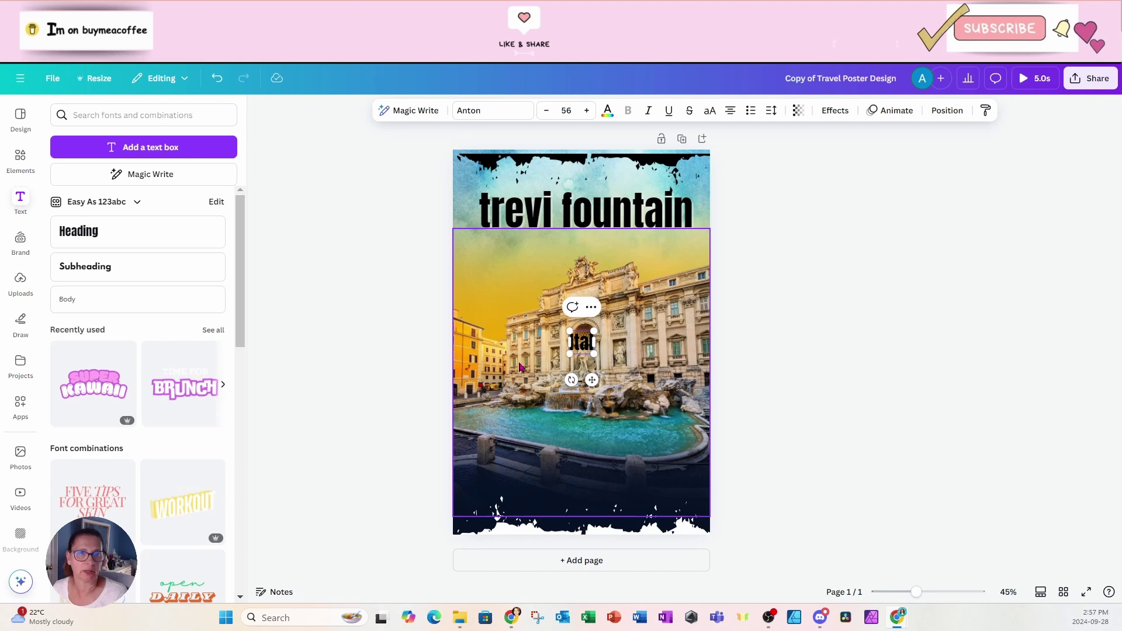
{"action": "type", "text": "ITALY"}
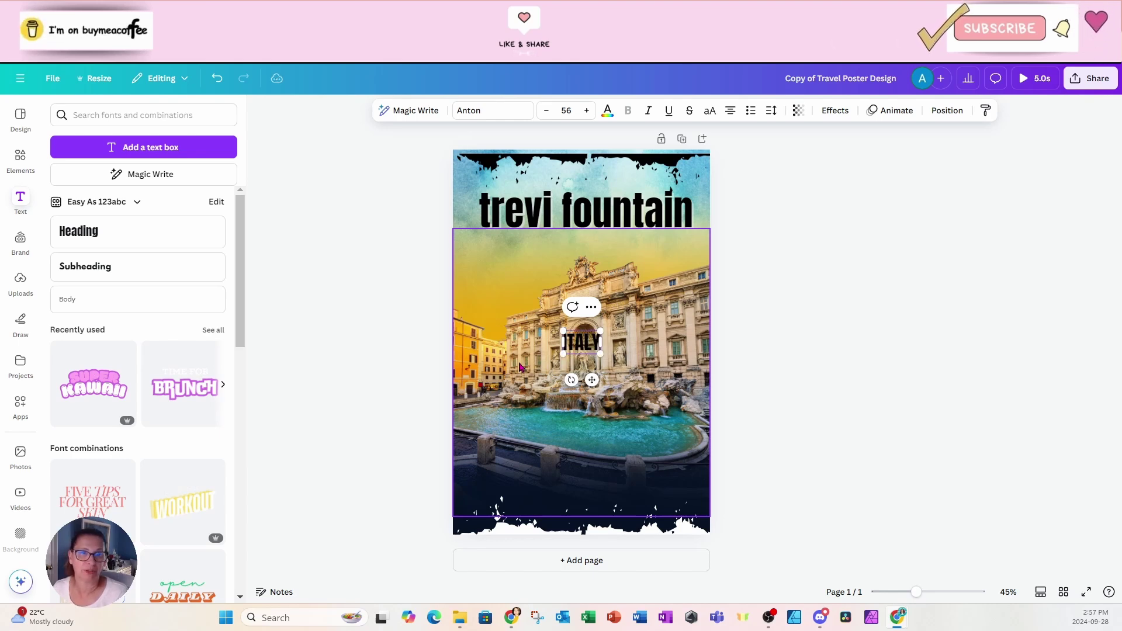
{"action": "left_click_drag", "start_coordinate": [592, 389], "coordinate": [591, 508]}
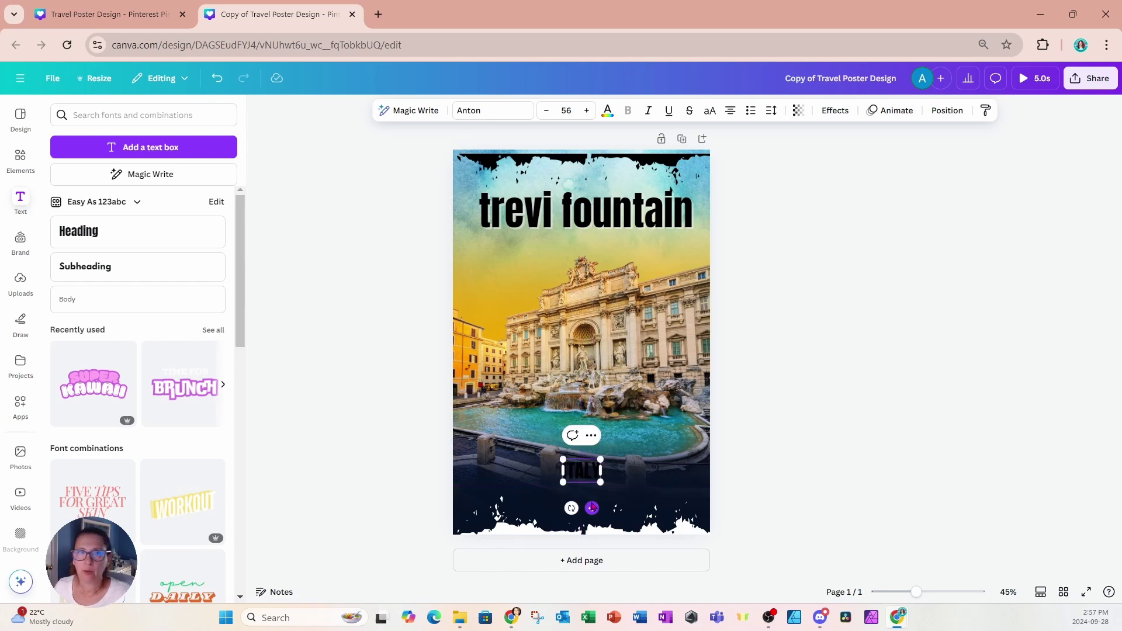
Set ITALY to the grunge font Rustic Printed Stamp in yellow.
{"action": "left_click", "coordinate": [494, 111]}
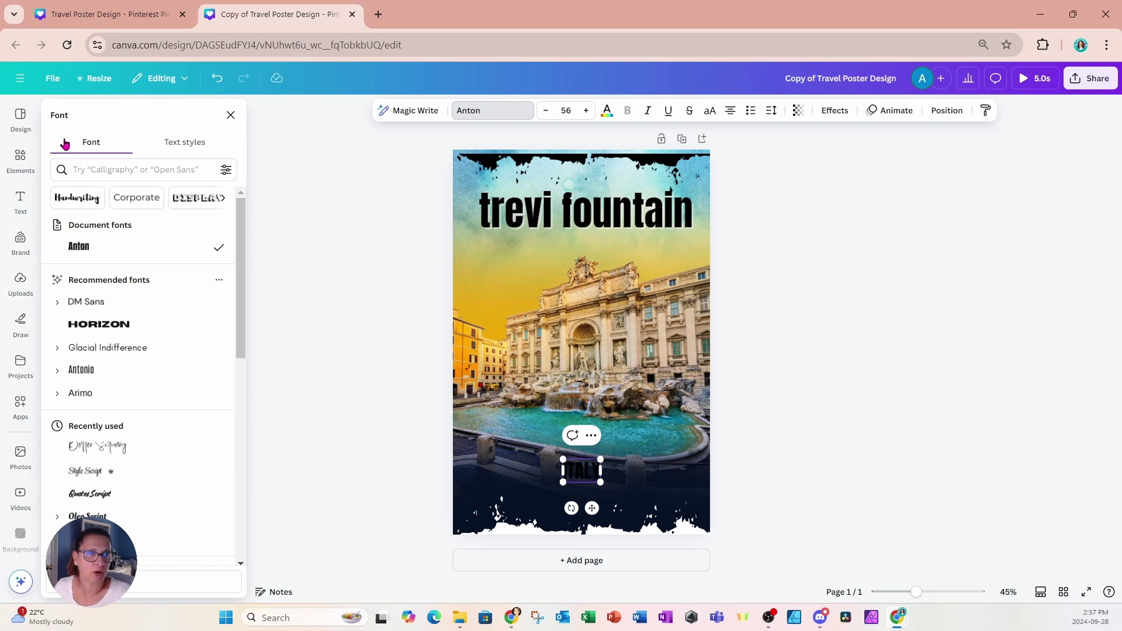
{"action": "left_click", "coordinate": [109, 170]}
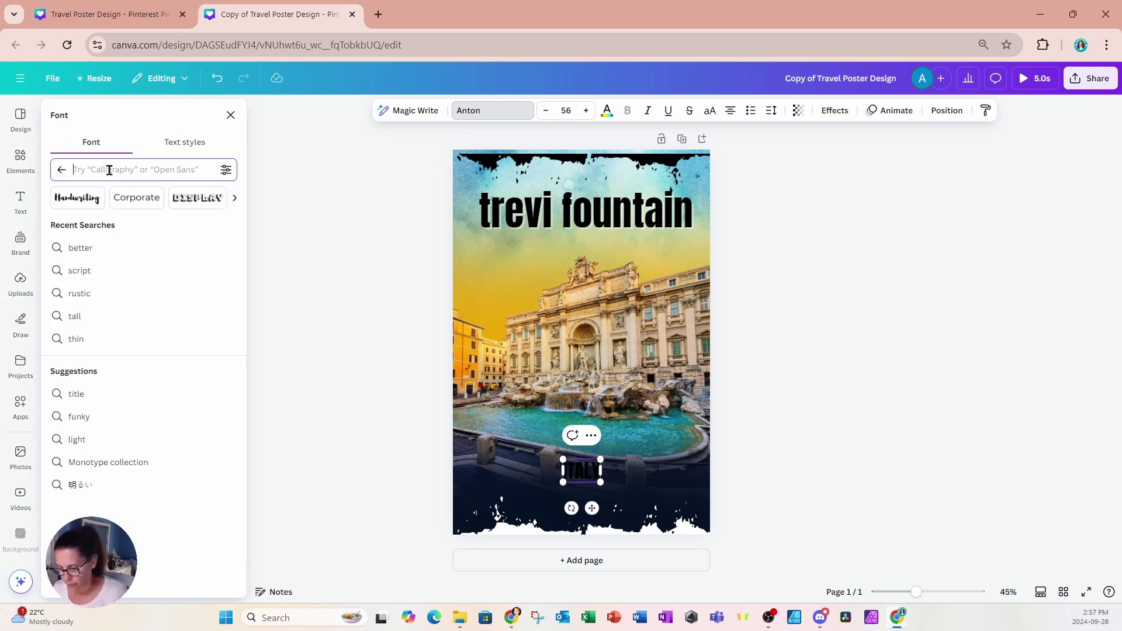
{"action": "type", "text": "GRUNGE"}
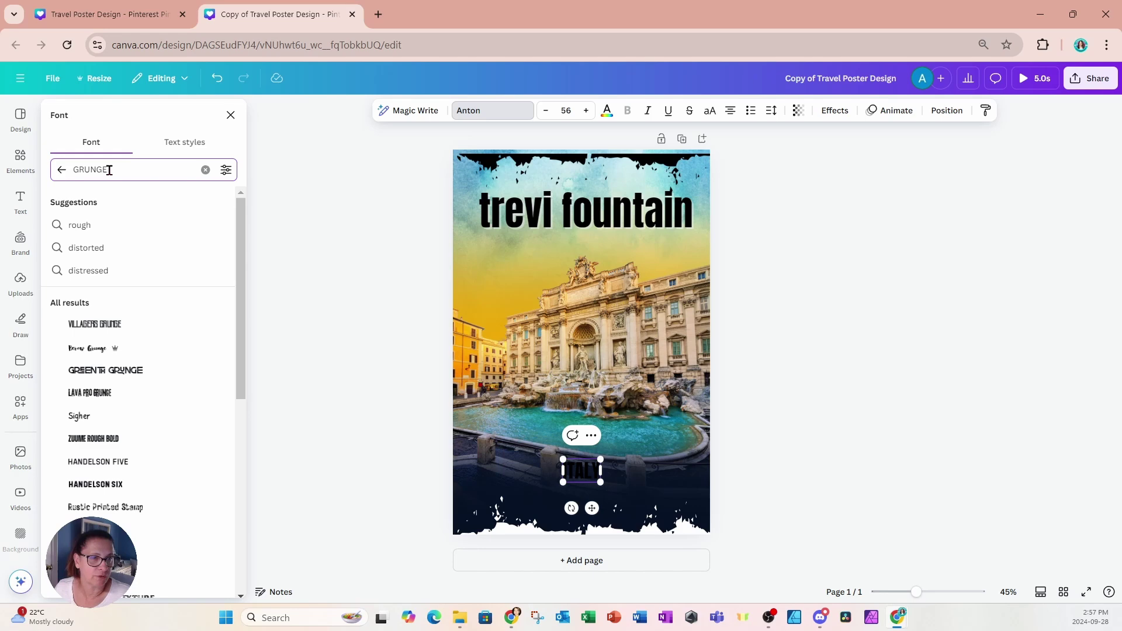
{"action": "scroll", "coordinate": [111, 438], "scroll_direction": "down", "scroll_amount": 1}
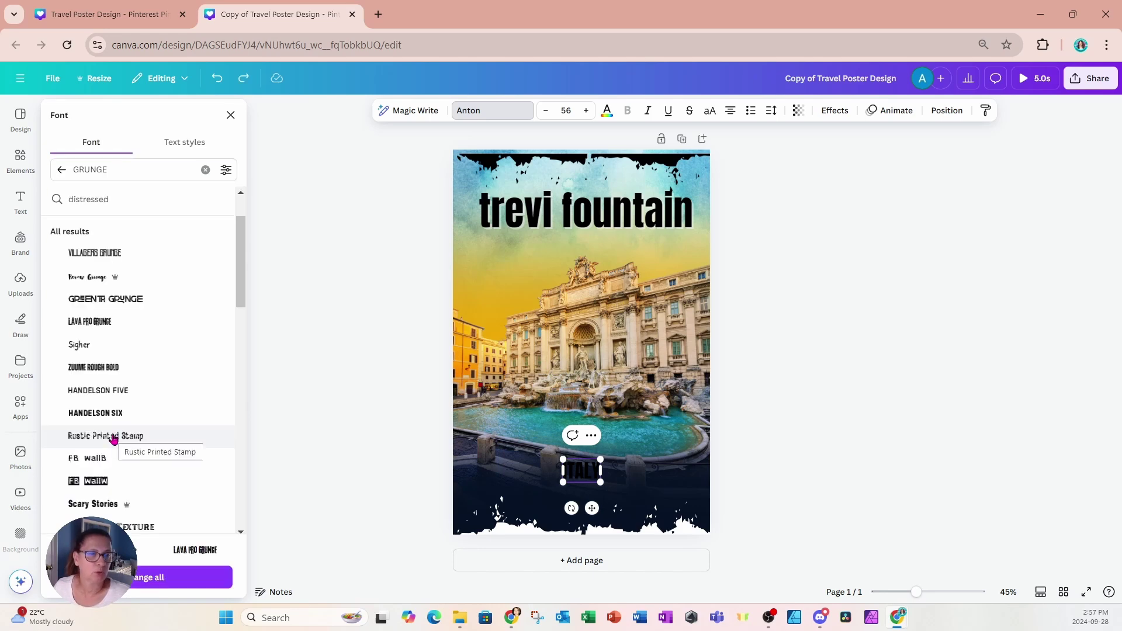
{"action": "left_click", "coordinate": [114, 440]}
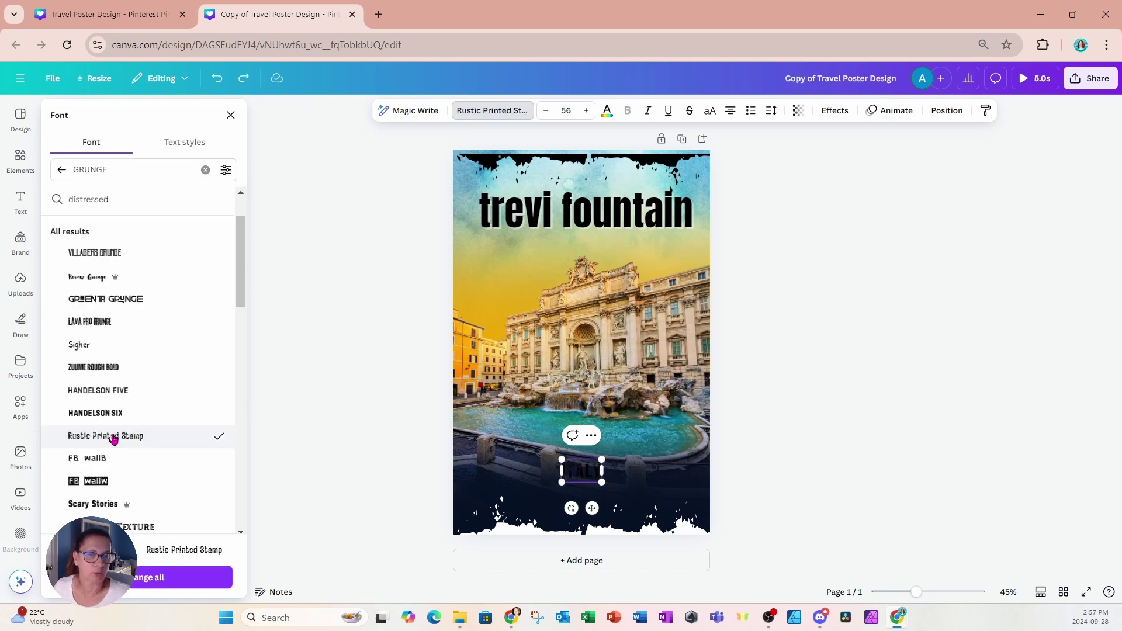
{"action": "left_click", "coordinate": [607, 111]}
{"action": "left_click", "coordinate": [93, 404]}
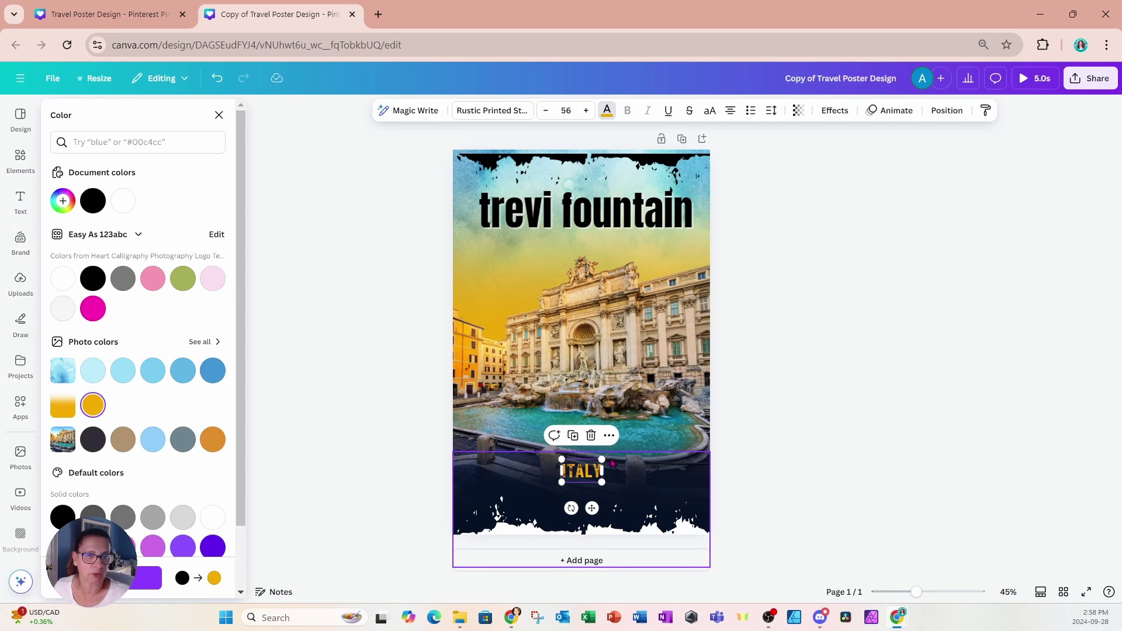
Enlarge ITALY to size 235 and centre it low over the fountain pool.
{"action": "left_click_drag", "start_coordinate": [602, 459], "coordinate": [688, 409]}
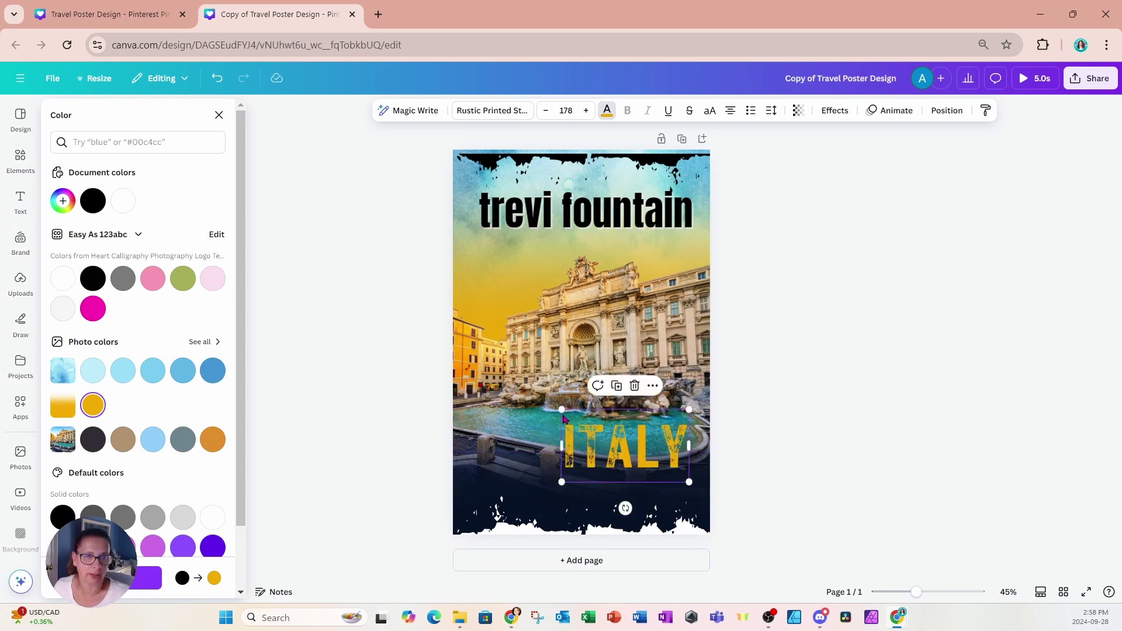
{"action": "left_click_drag", "start_coordinate": [560, 409], "coordinate": [510, 398]}
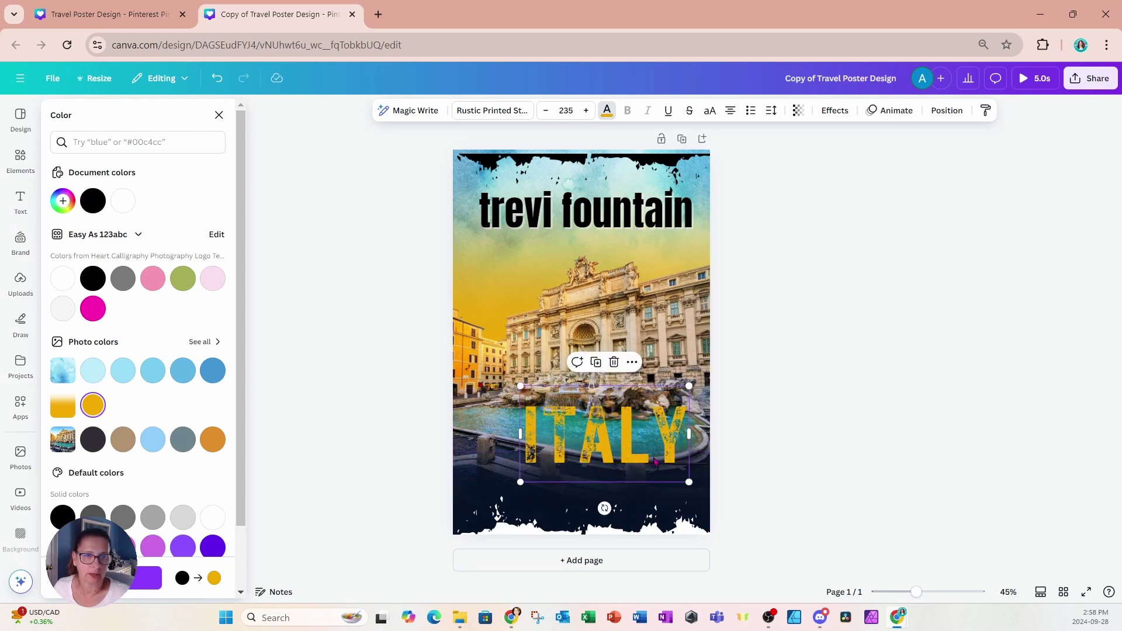
{"action": "left_click_drag", "start_coordinate": [654, 462], "coordinate": [638, 472]}
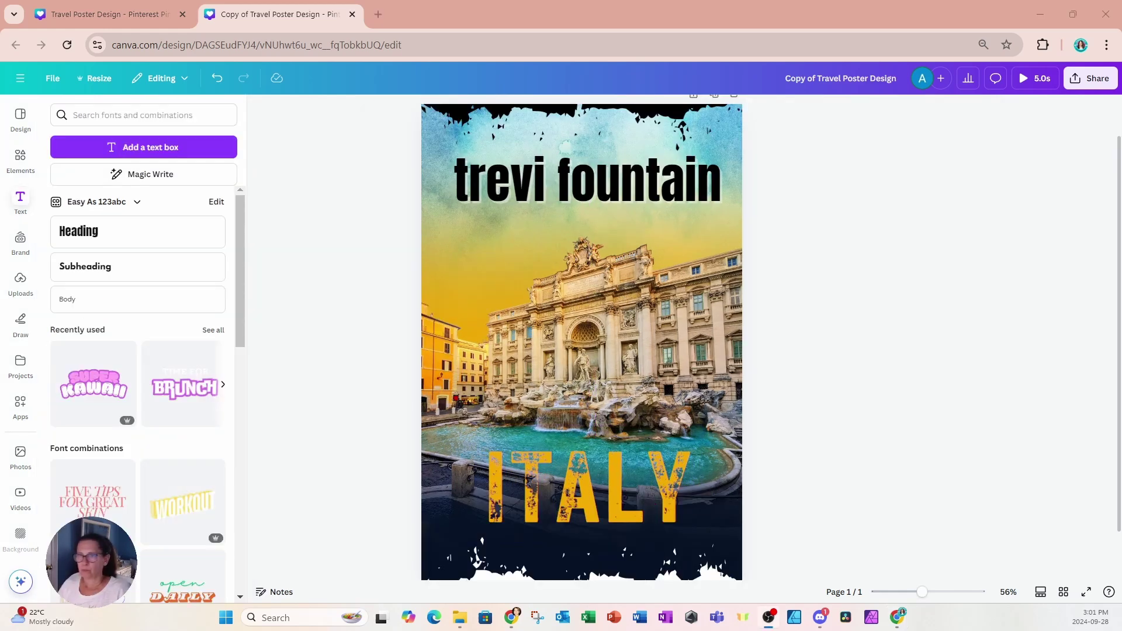
Add a new heading reading 'ROME' in yellow.
{"action": "left_click", "coordinate": [91, 237]}
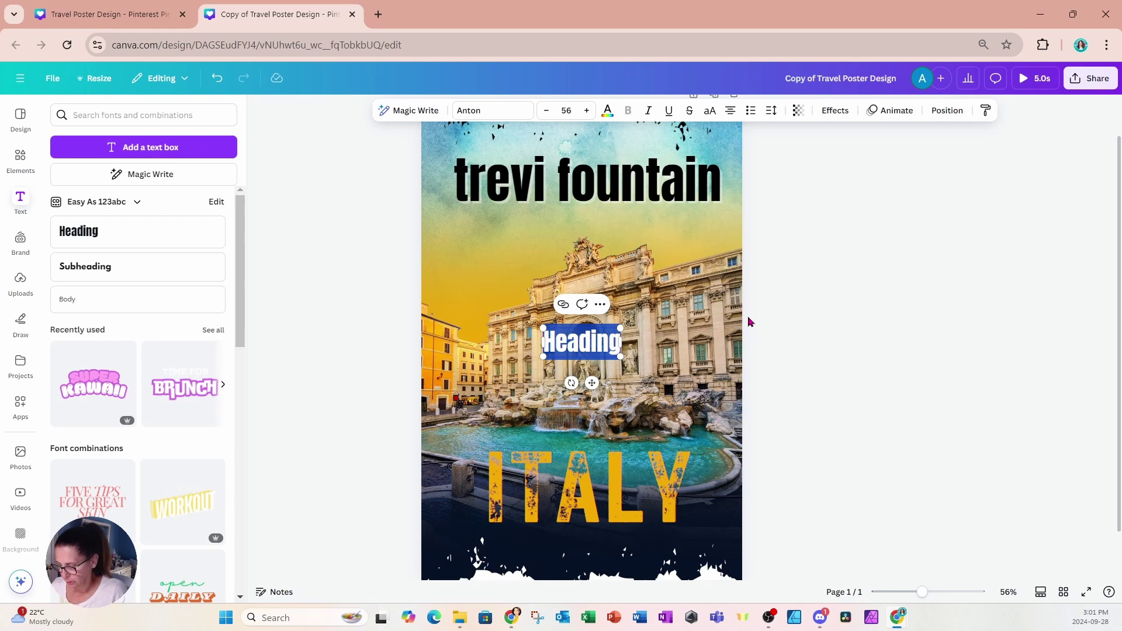
{"action": "type", "text": "I"}
{"action": "key", "text": "BackSpace"}
{"action": "type", "text": "tour"}
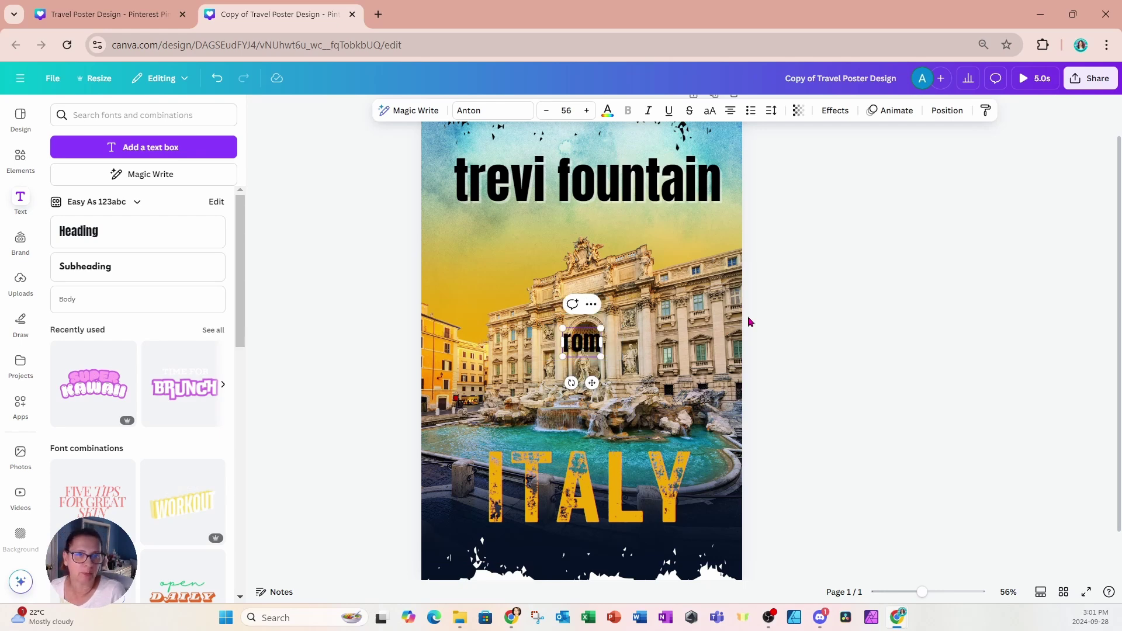
{"action": "key", "text": "BackSpace"}
{"action": "key", "text": "BackSpace"}
{"action": "key", "text": "BackSpace"}
{"action": "key", "text": "BackSpace"}
{"action": "type", "text": "ROME"}
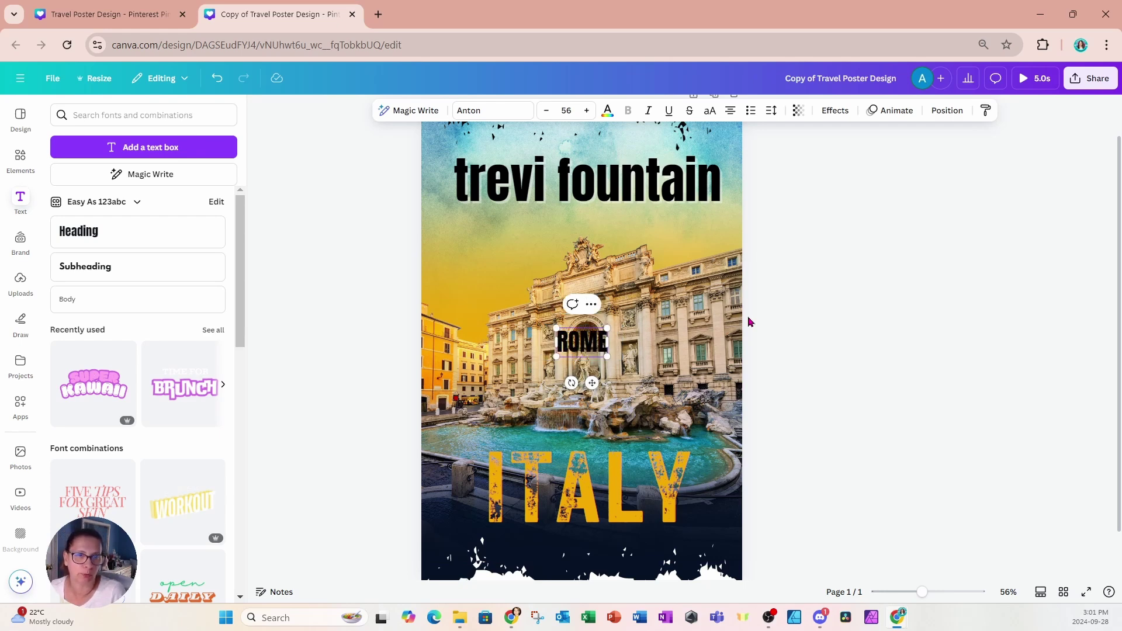
{"action": "left_click", "coordinate": [607, 110]}
{"action": "left_click", "coordinate": [122, 200]}
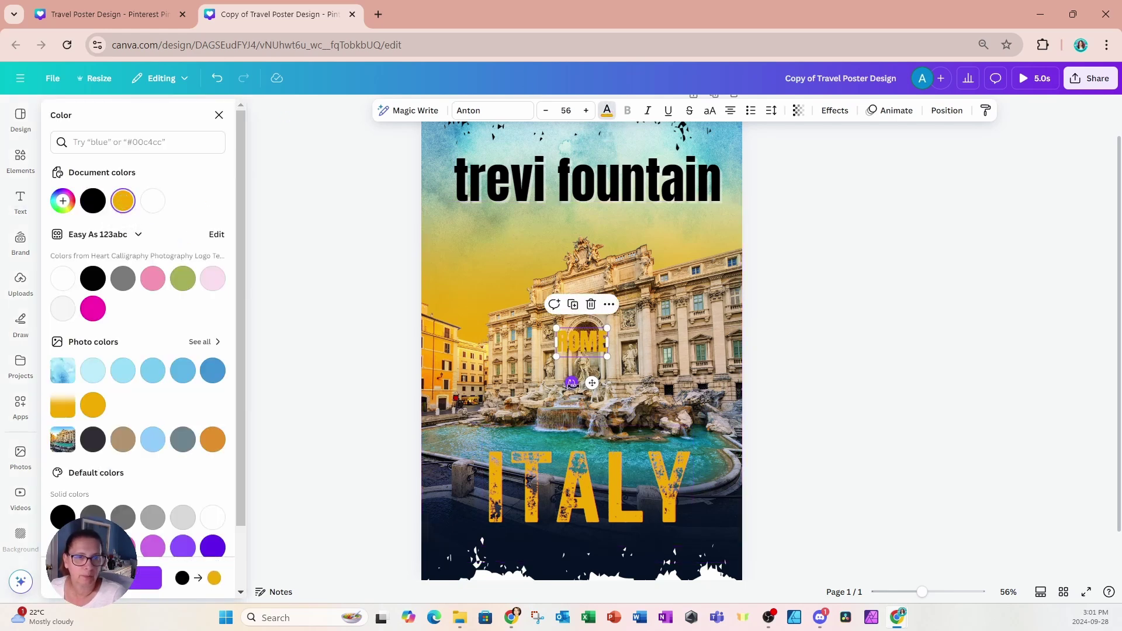
Rotate ROME vertically beside ITALY's left side and enlarge ITALY to size 267.
{"action": "left_click_drag", "start_coordinate": [571, 383], "coordinate": [603, 343]}
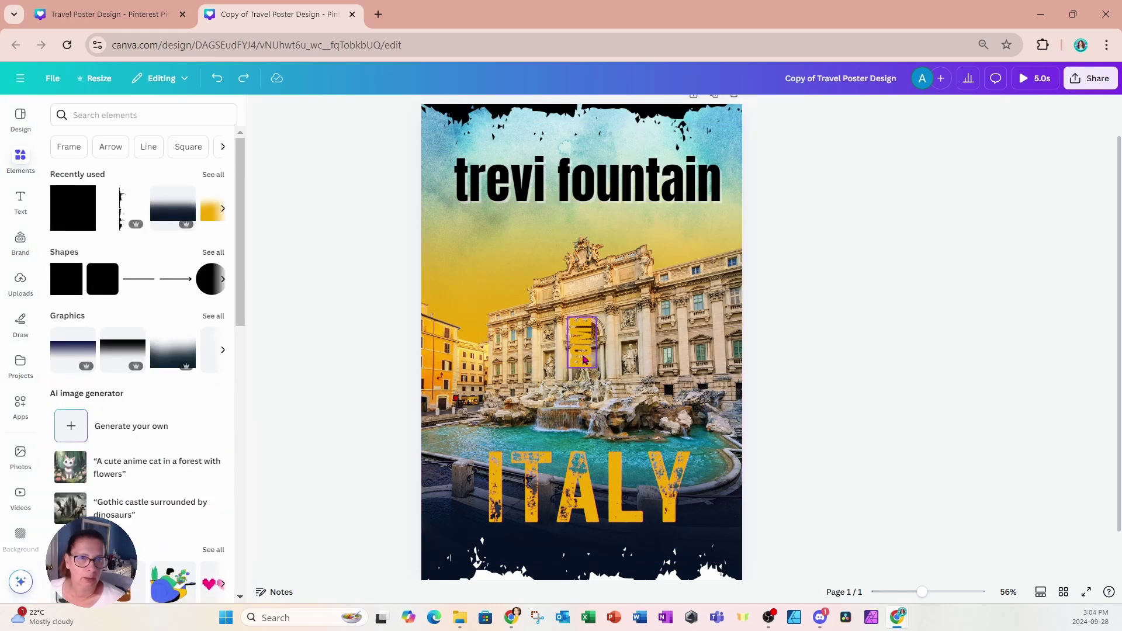
{"action": "left_click_drag", "start_coordinate": [578, 359], "coordinate": [466, 500]}
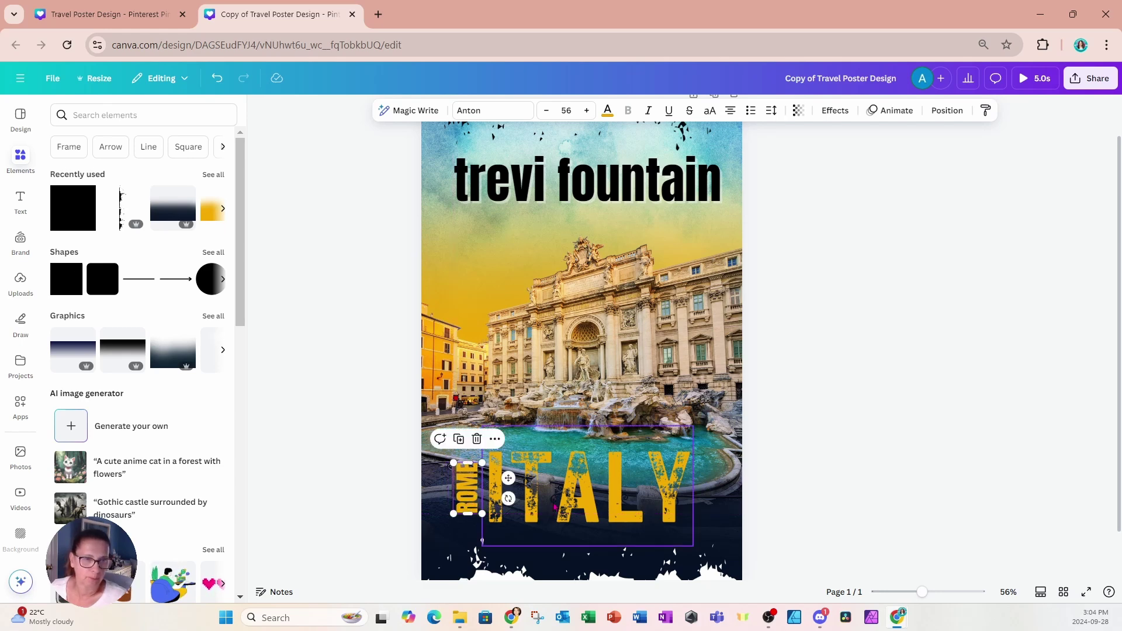
{"action": "left_click", "coordinate": [556, 506]}
{"action": "left_click_drag", "start_coordinate": [693, 426], "coordinate": [716, 403]}
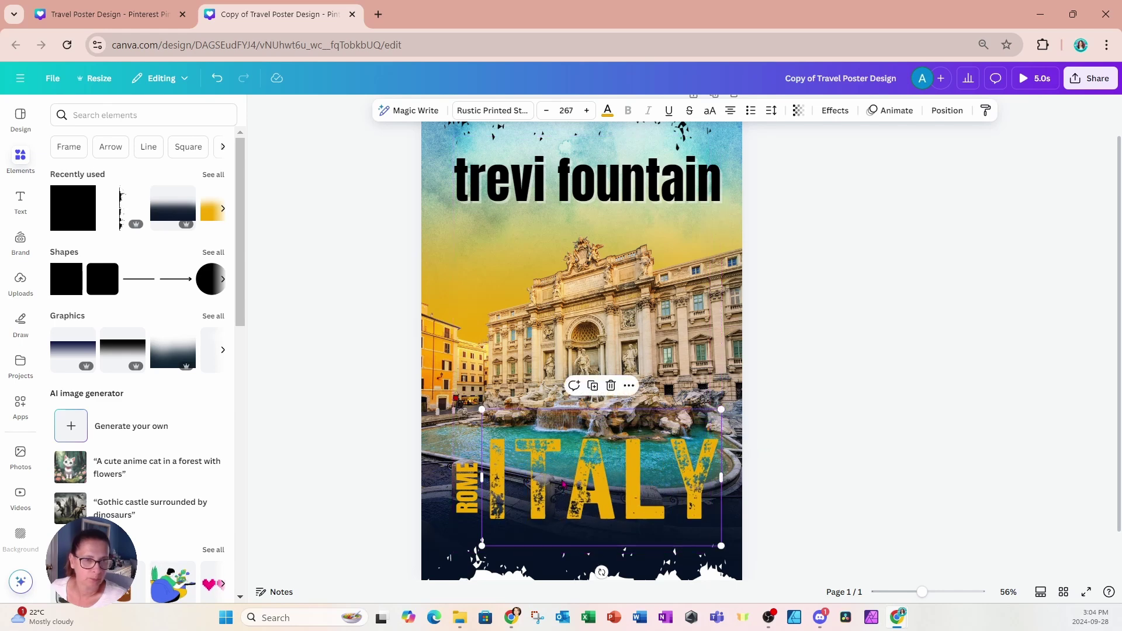
Widen ROME's letter spacing to 148 and stretch its text box to fit.
{"action": "left_click", "coordinate": [470, 499]}
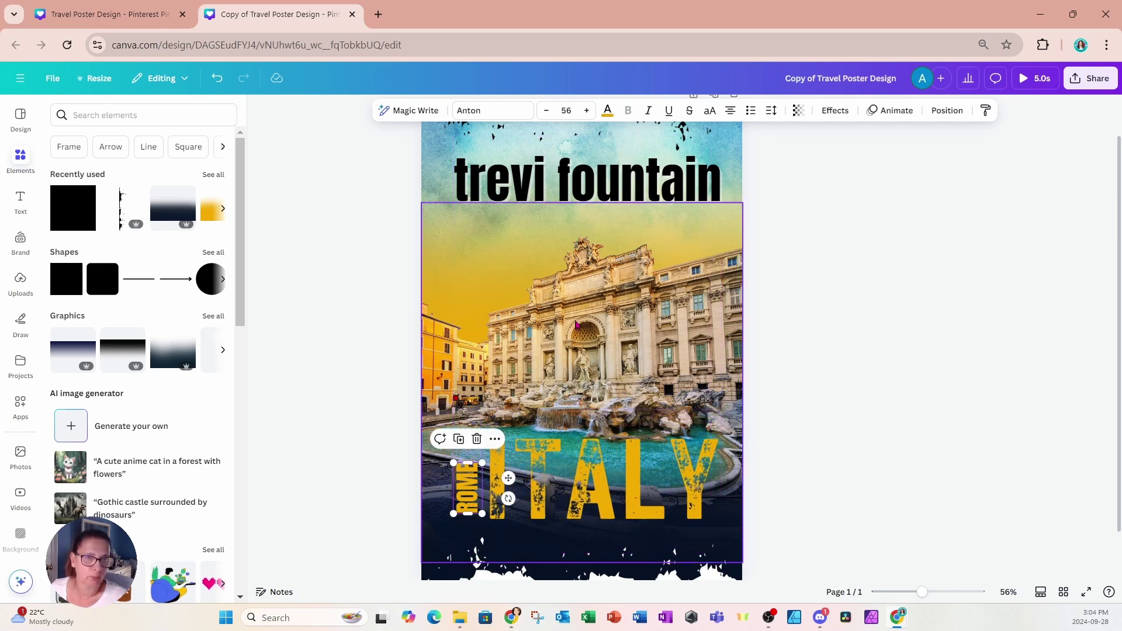
{"action": "left_click", "coordinate": [771, 112]}
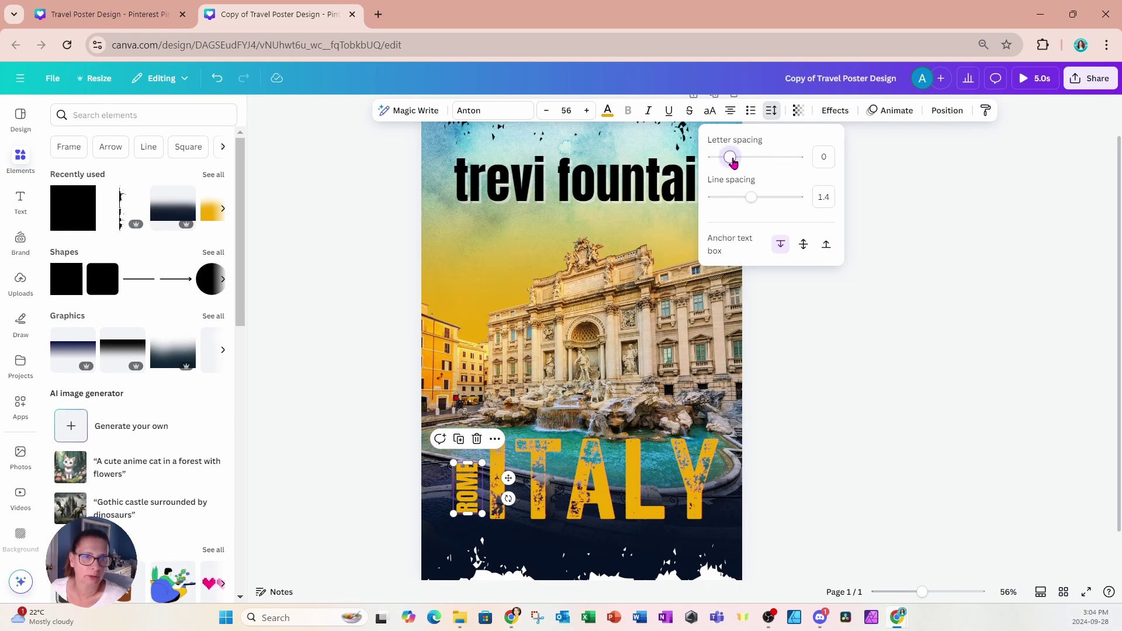
{"action": "left_click_drag", "start_coordinate": [733, 162], "coordinate": [736, 161]}
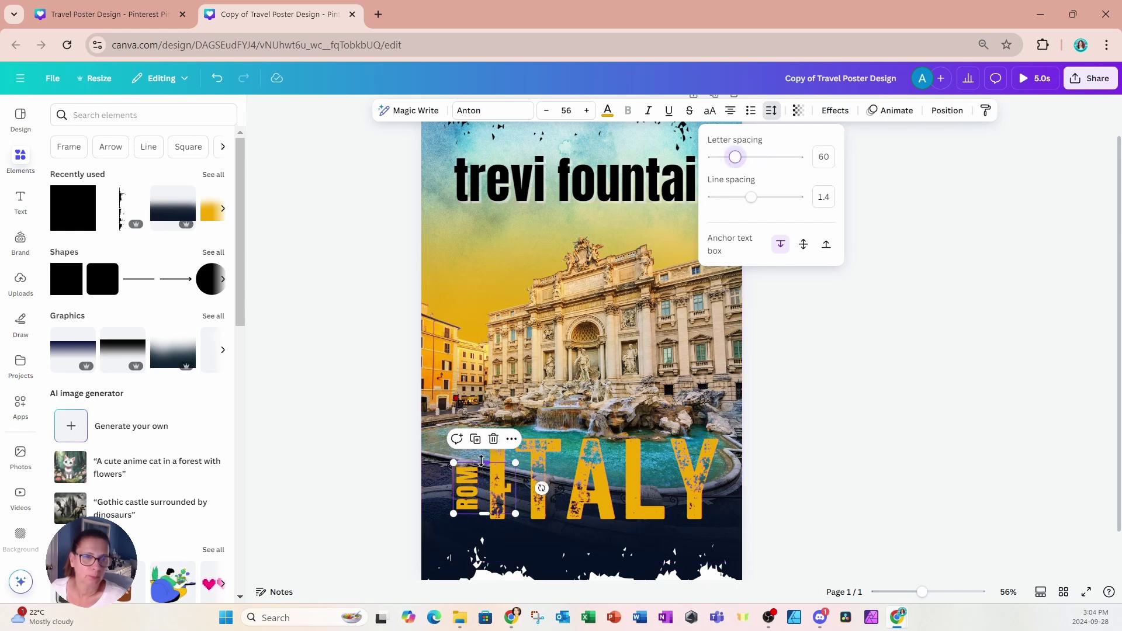
{"action": "left_click_drag", "start_coordinate": [485, 462], "coordinate": [482, 440]}
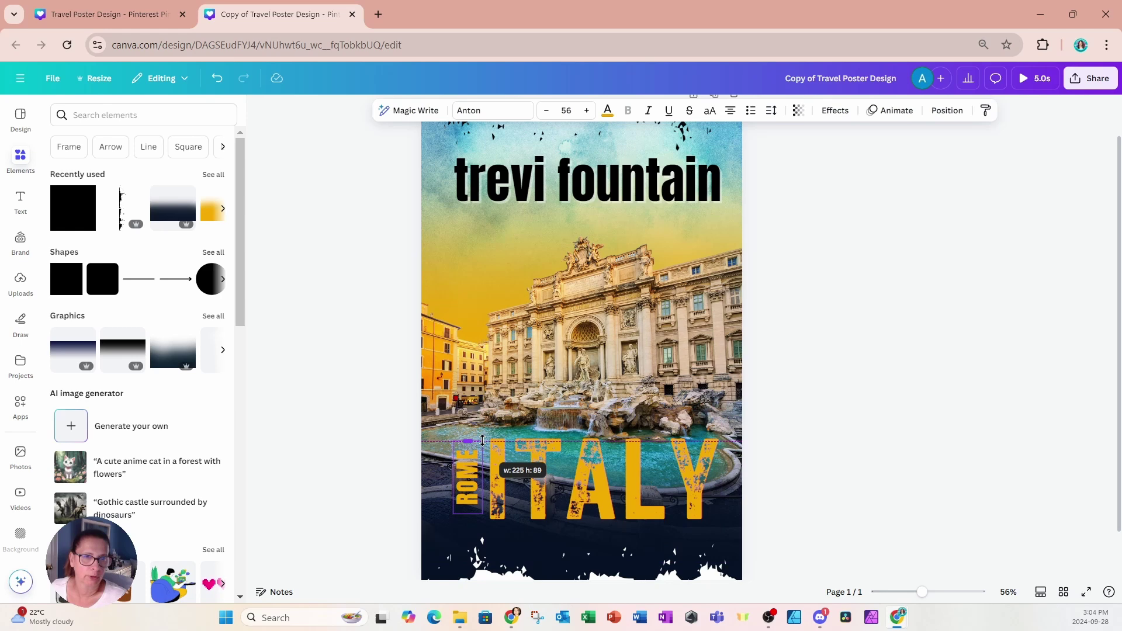
{"action": "left_click", "coordinate": [772, 111]}
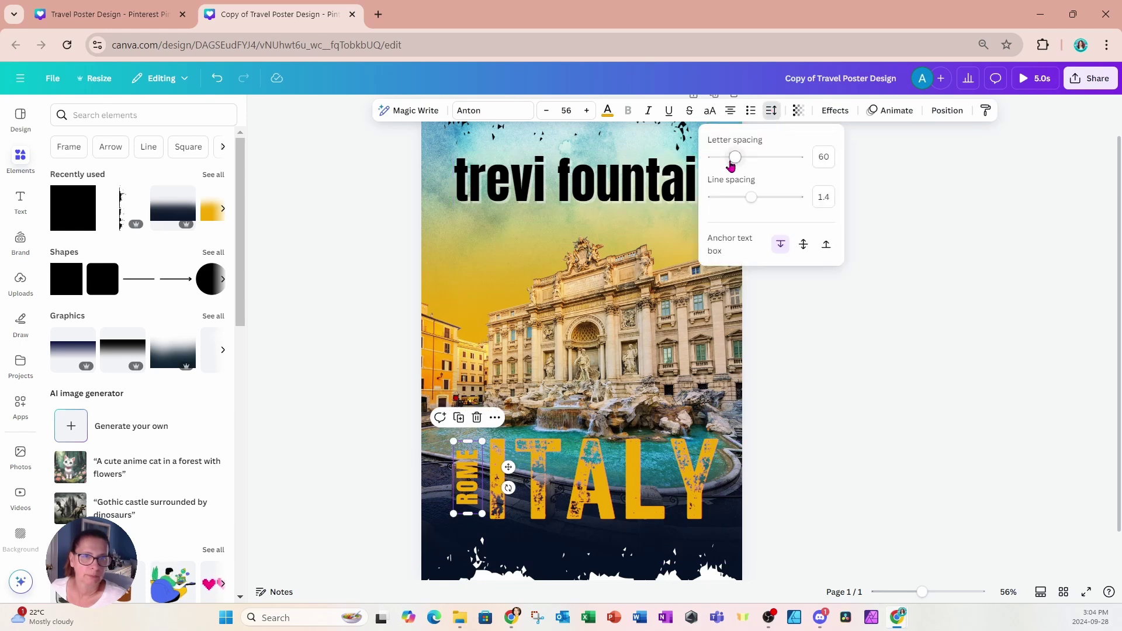
{"action": "left_click_drag", "start_coordinate": [739, 162], "coordinate": [743, 165]}
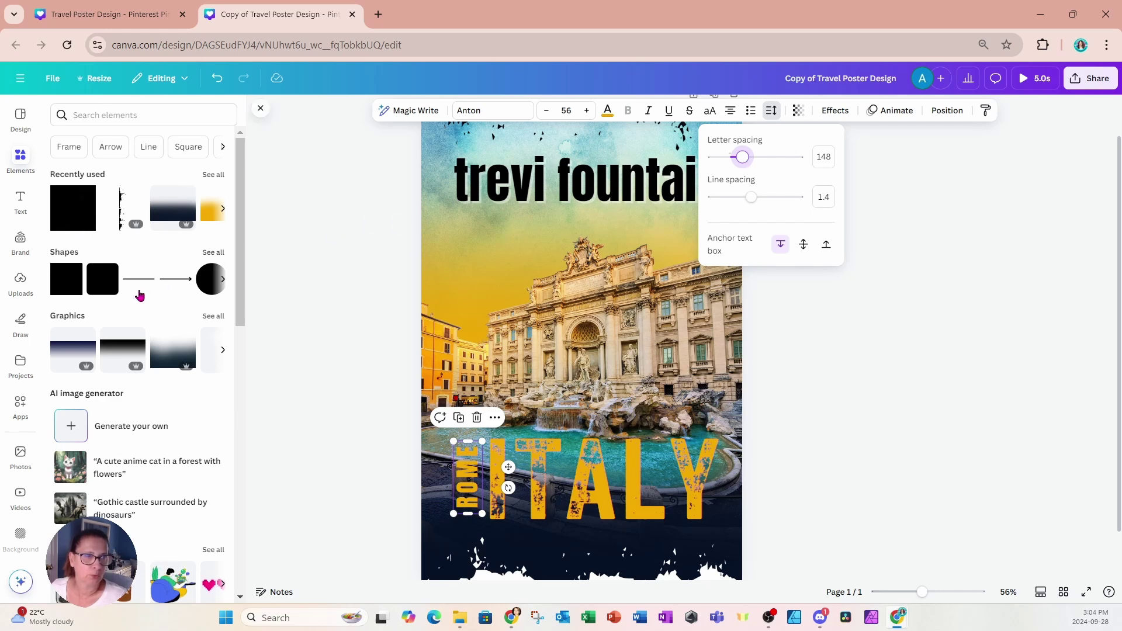
Add a square with transparent fill and a solid yellow border.
{"action": "left_click", "coordinate": [60, 286]}
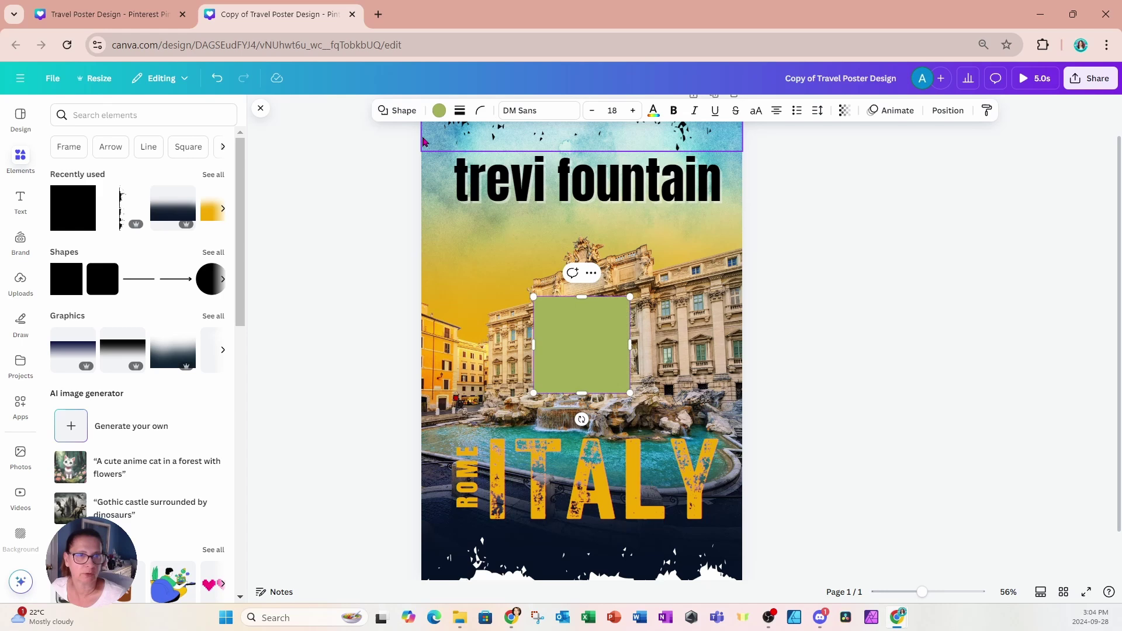
{"action": "left_click", "coordinate": [437, 111]}
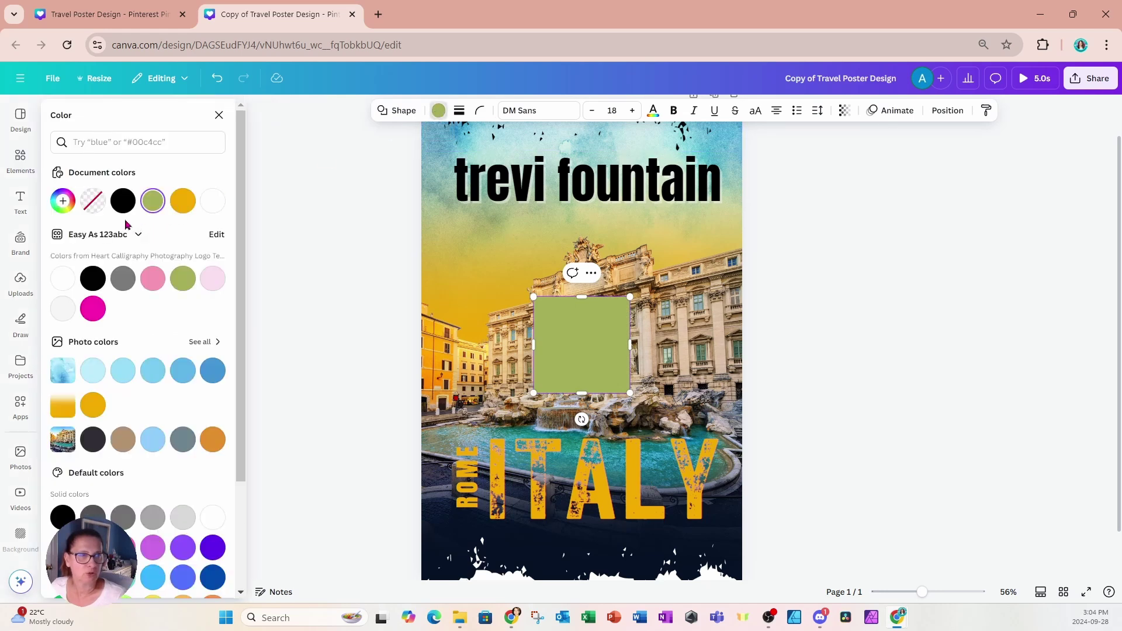
{"action": "left_click", "coordinate": [92, 206]}
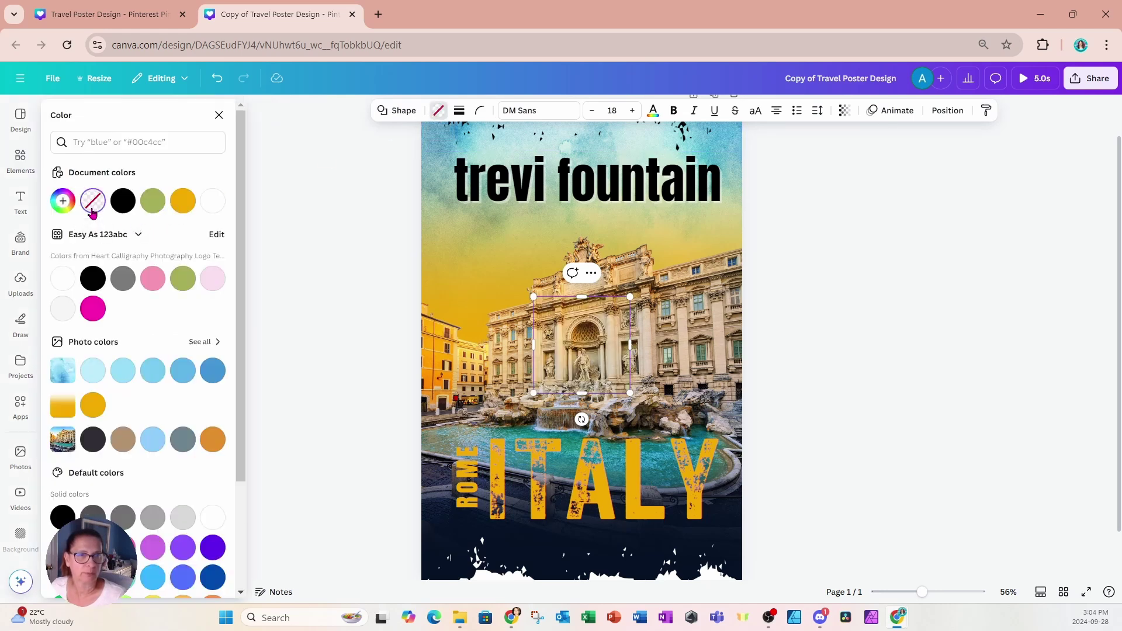
{"action": "left_click", "coordinate": [457, 112]}
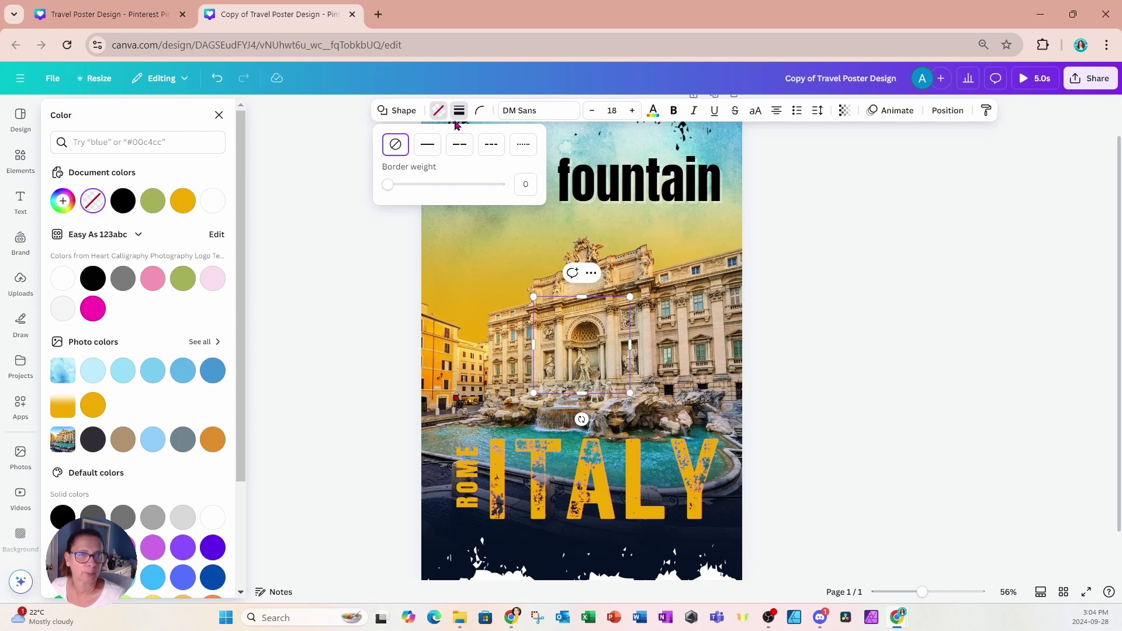
{"action": "left_click", "coordinate": [427, 143]}
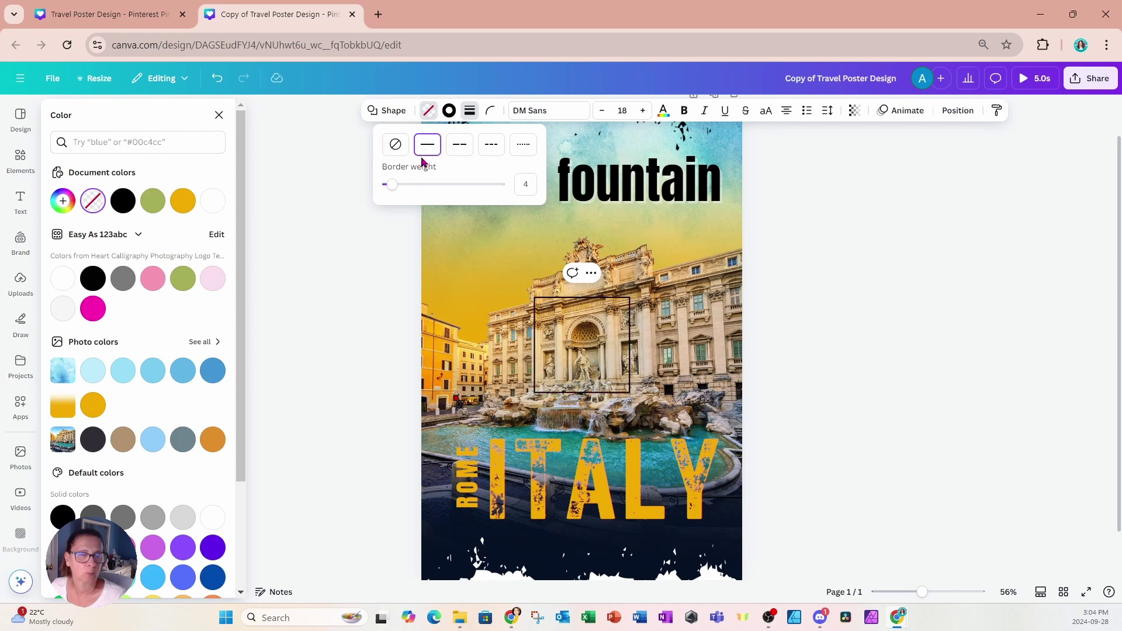
{"action": "left_click", "coordinate": [449, 111]}
{"action": "left_click", "coordinate": [121, 208]}
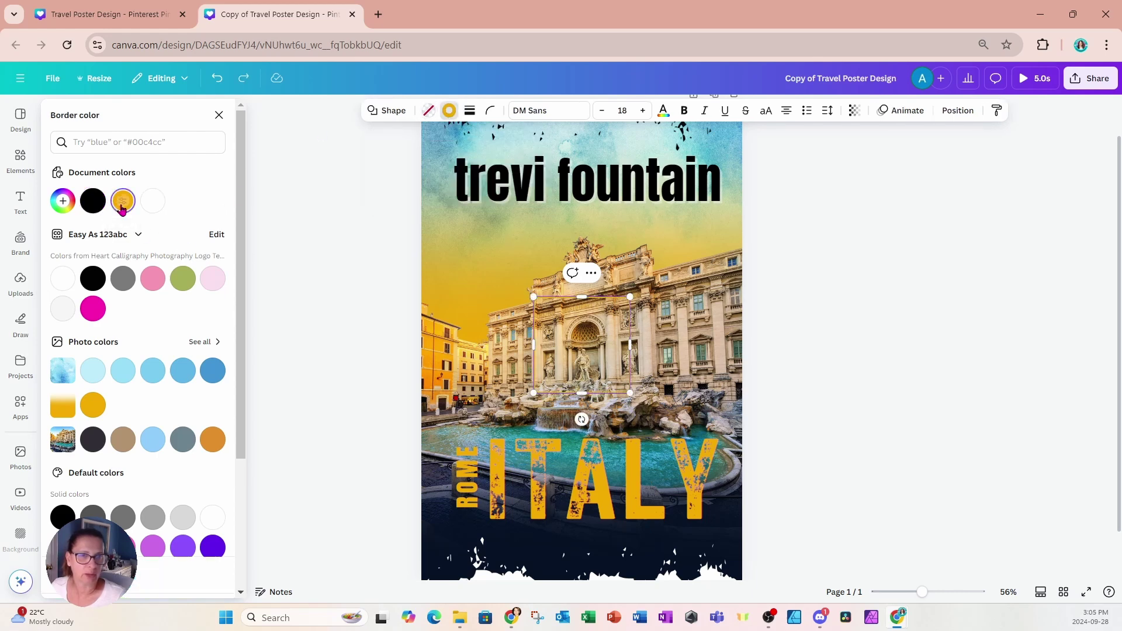
Move the outlined square onto ROME and resize it to frame the label tightly.
{"action": "left_click_drag", "start_coordinate": [549, 369], "coordinate": [462, 487]}
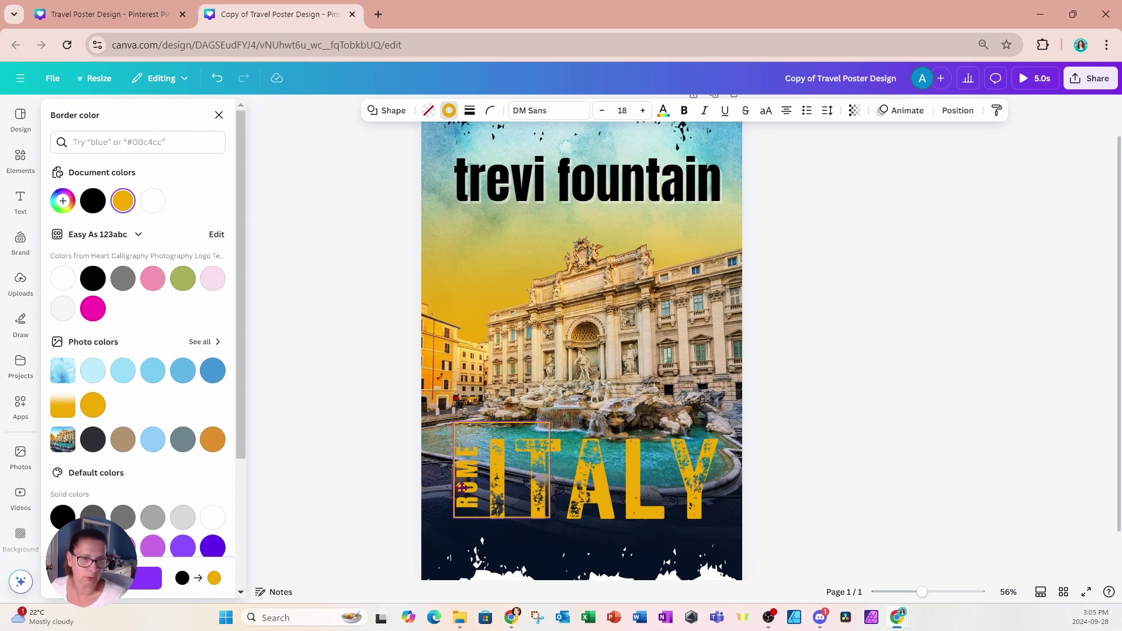
{"action": "left_click_drag", "start_coordinate": [549, 471], "coordinate": [495, 474]}
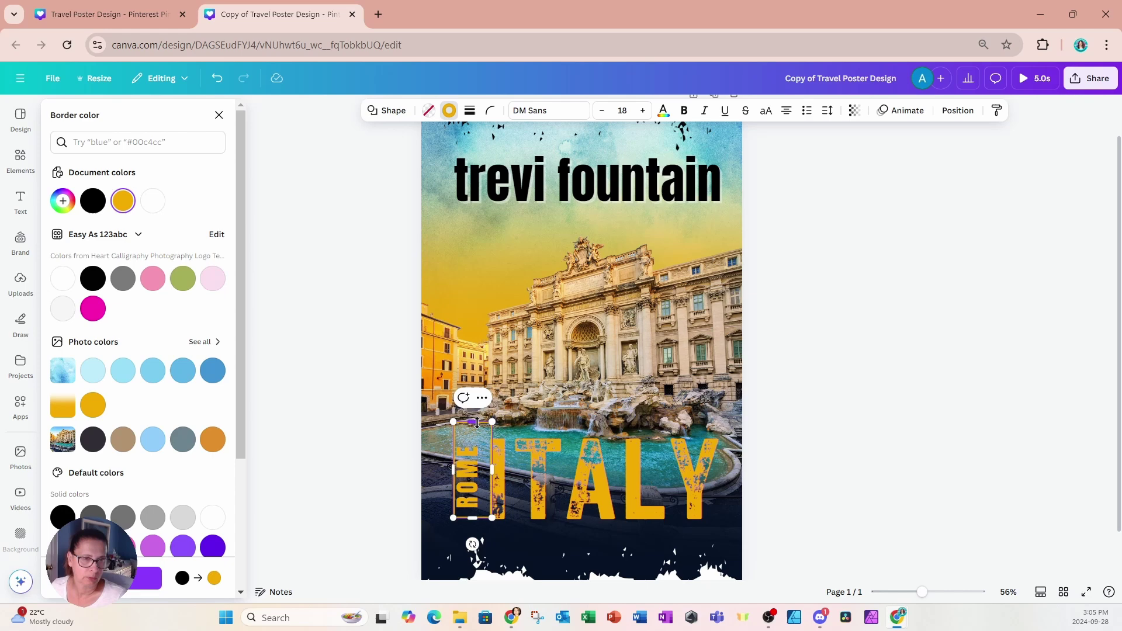
{"action": "left_click_drag", "start_coordinate": [473, 422], "coordinate": [478, 465]}
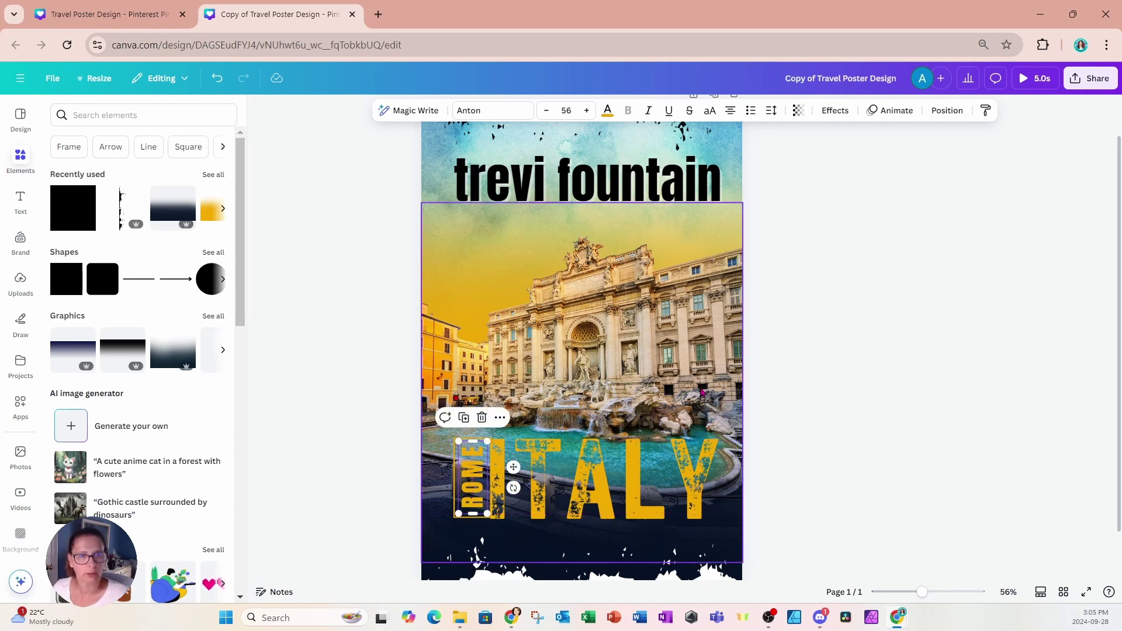
{"action": "left_click", "coordinate": [801, 362]}
{"action": "scroll", "coordinate": [802, 362], "scroll_direction": "down", "scroll_amount": 2}
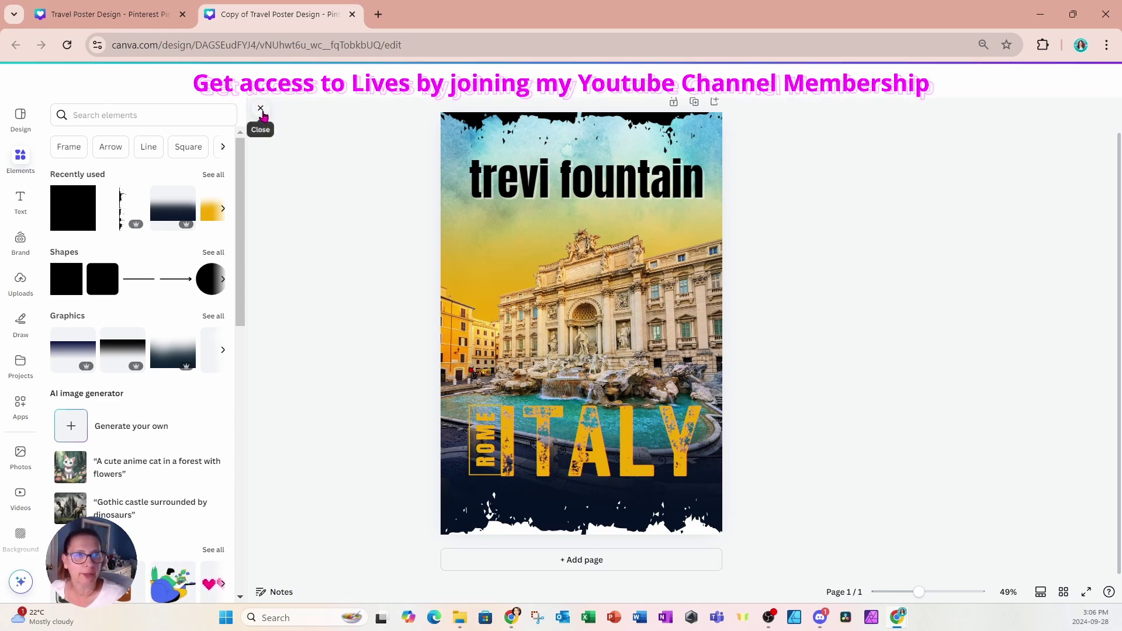
Close the Elements panel to view the finished Trevi Fountain poster unobstructed.
{"action": "left_click", "coordinate": [261, 109]}
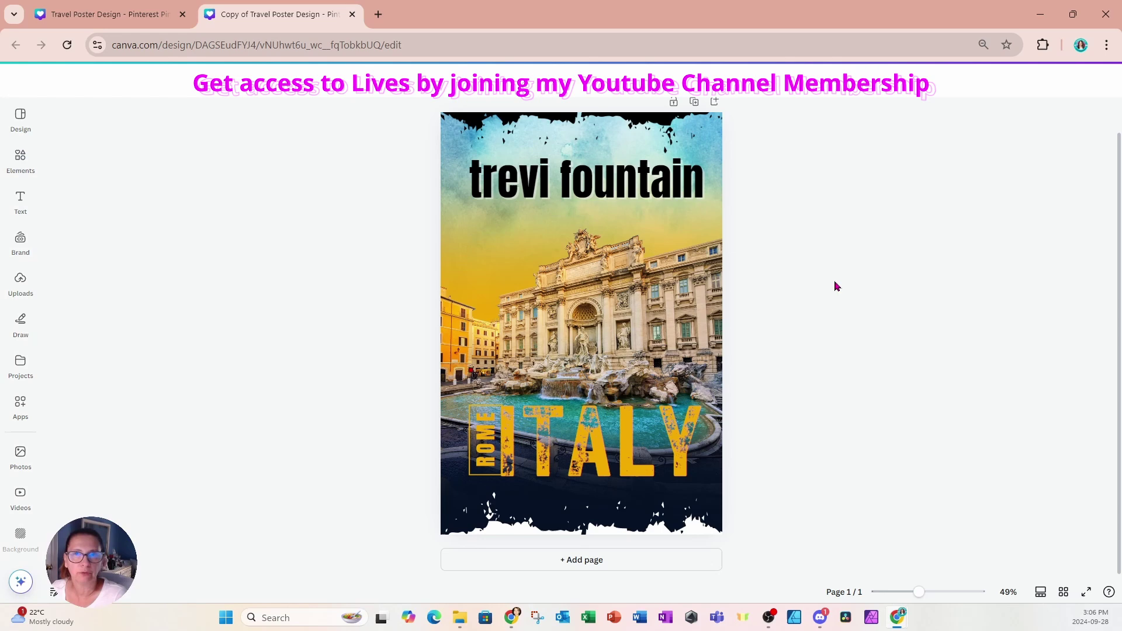